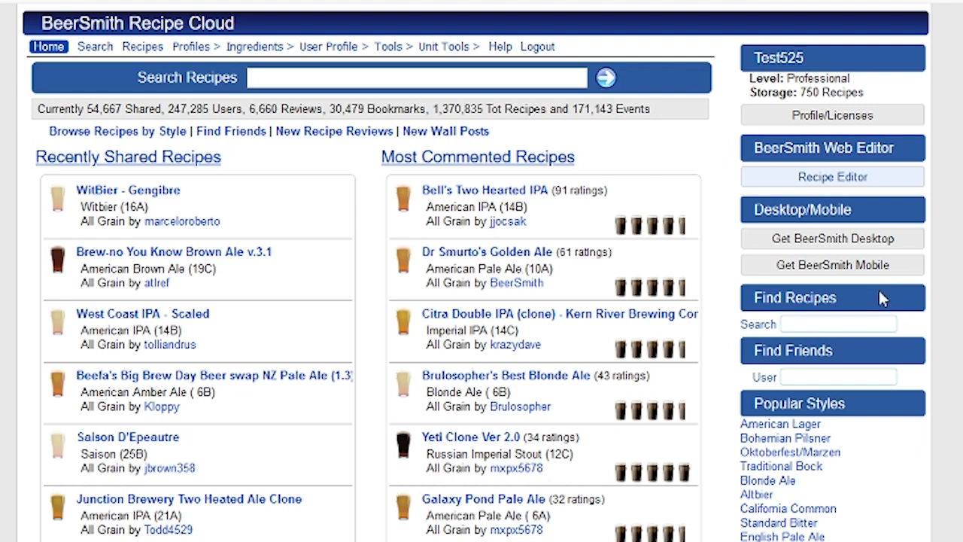
Search the shared recipes for "stout"
left_click(357, 82)
left_click(356, 81)
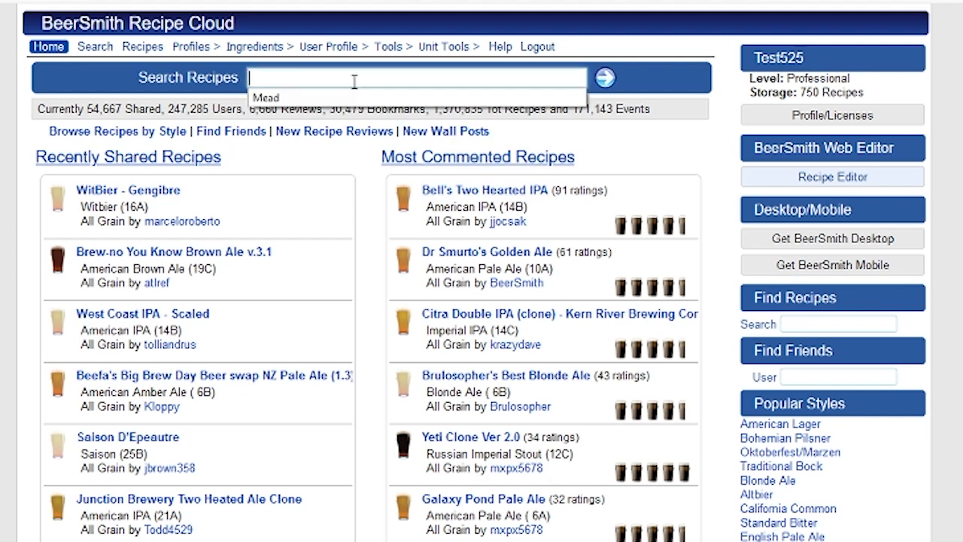
type("stout")
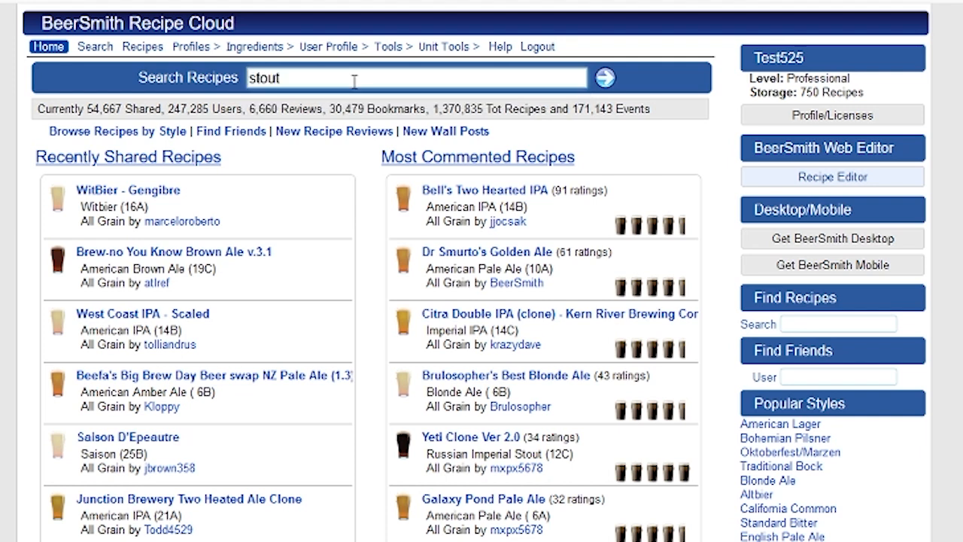
key("Return")
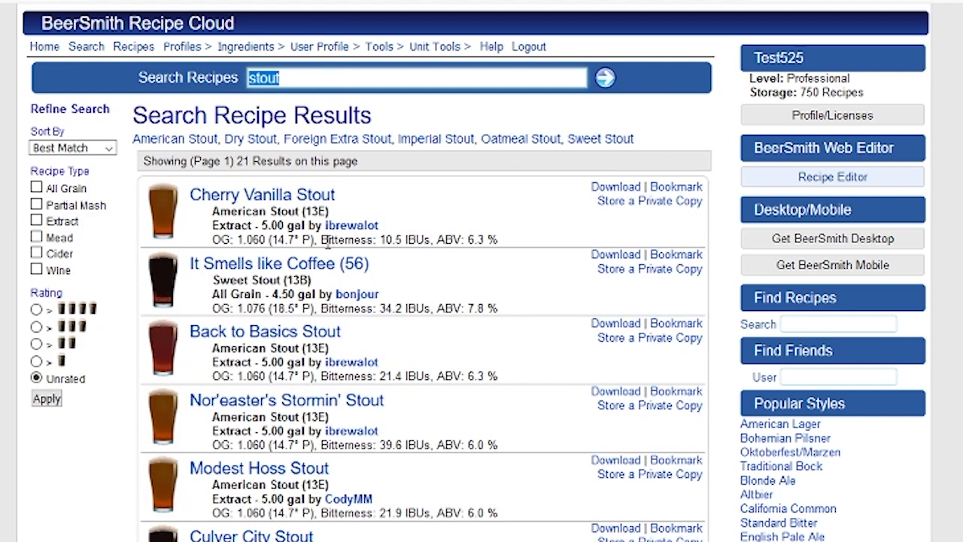
Sort the stout search results by rating
left_click(81, 149)
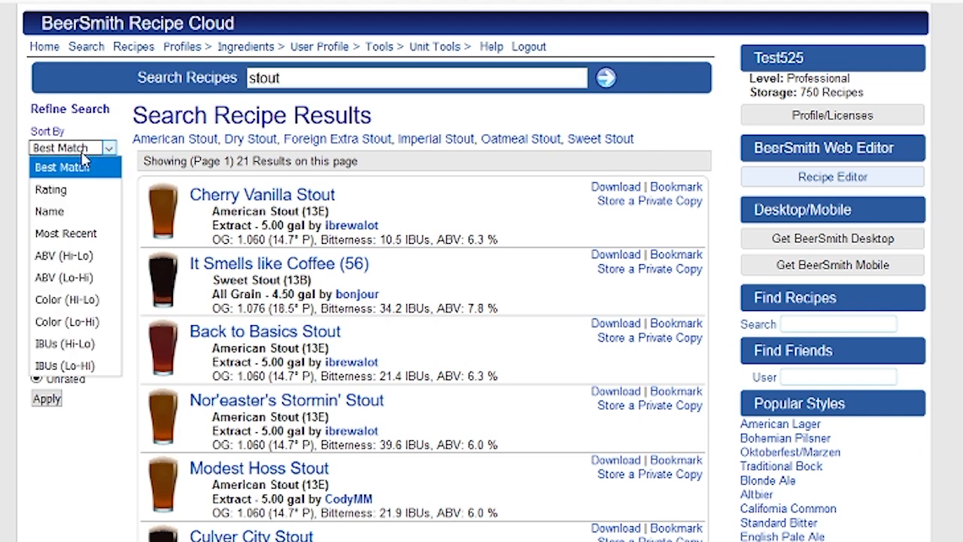
left_click(81, 194)
left_click(46, 399)
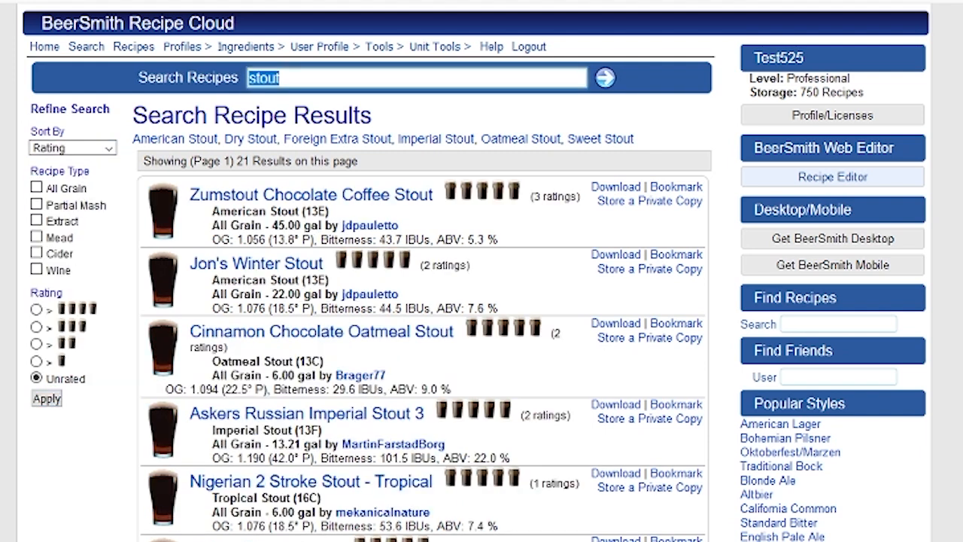
View the details of the Zumstout Chocolate Coffee Stout recipe and return to the home page
left_click(421, 195)
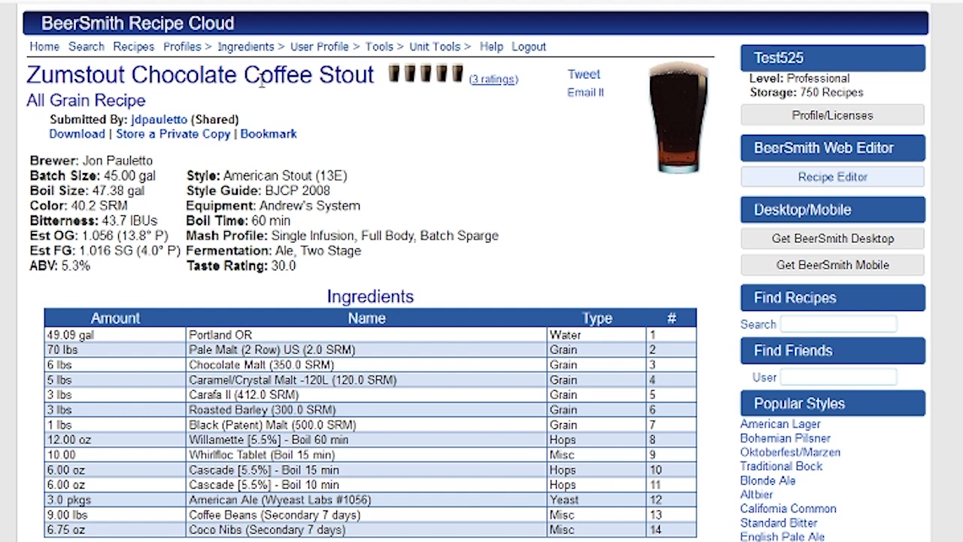
left_click(46, 52)
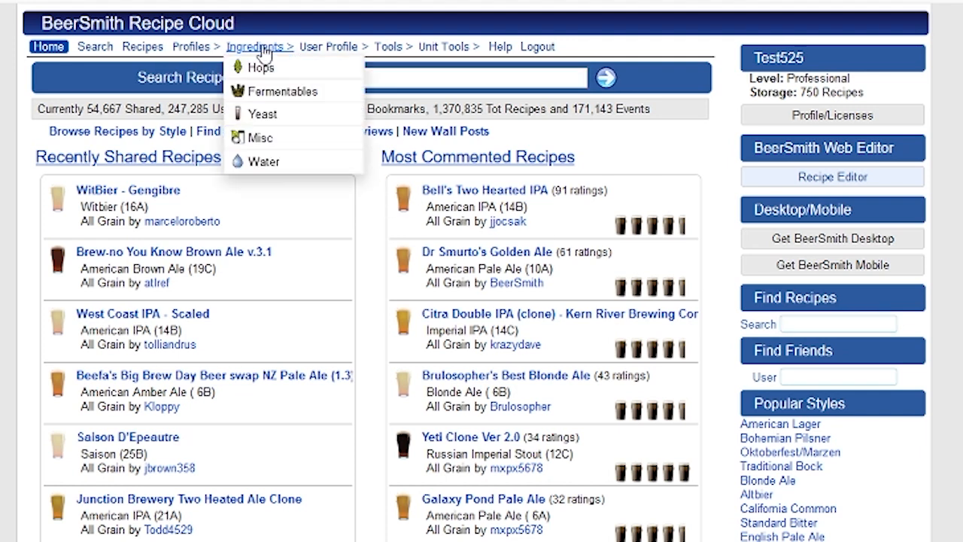
Open the personal recipe list and look at the actions offered for BeerSmith's Dry Irish Stout, without choosing one
left_click(151, 47)
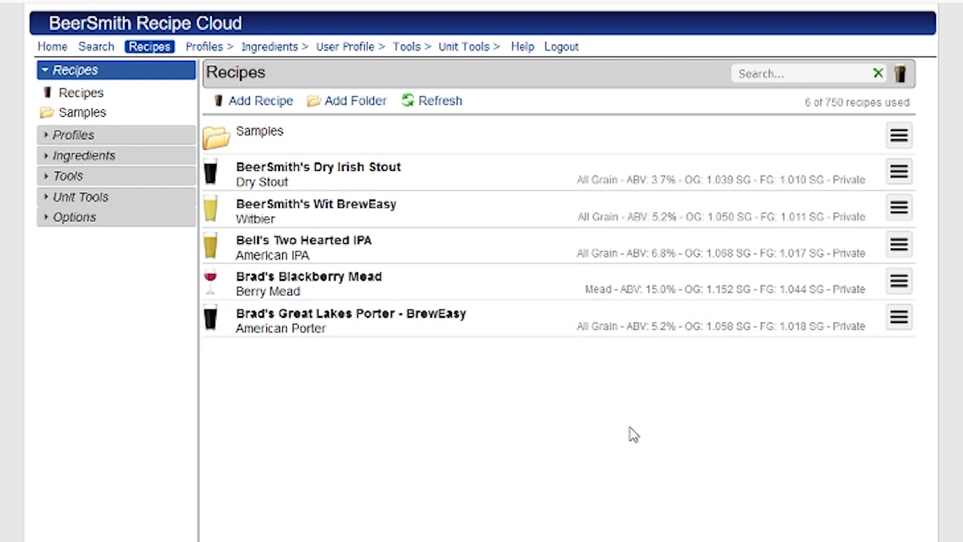
left_click(900, 174)
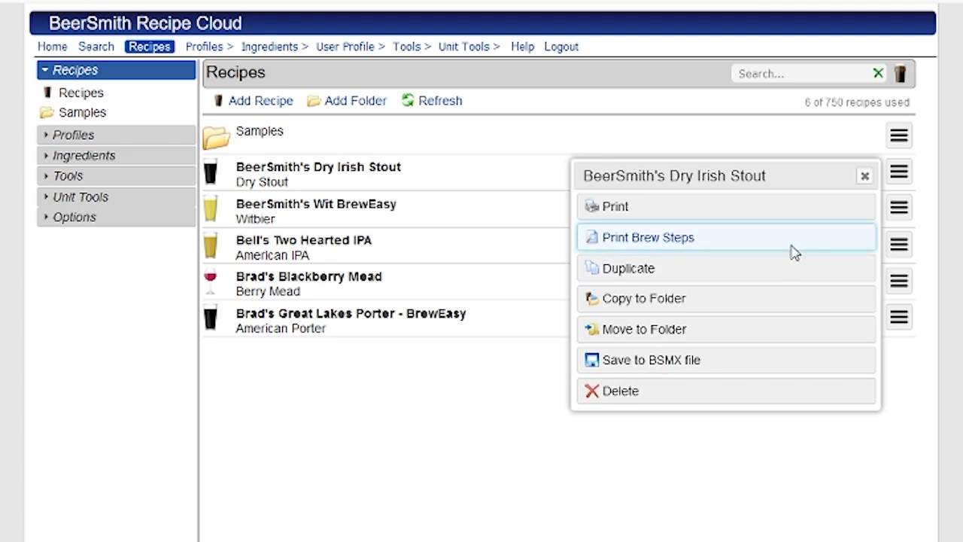
left_click(742, 509)
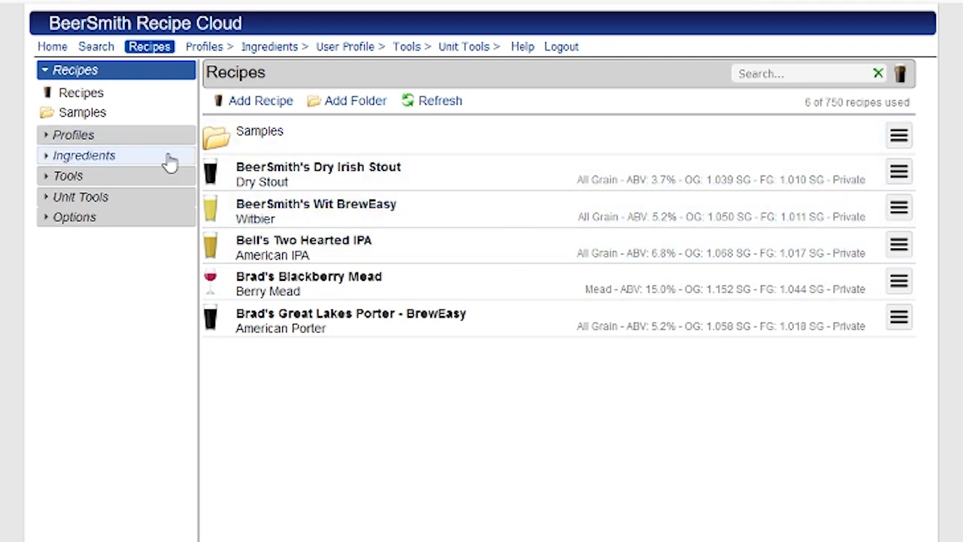
Check the profile categories and open the Great Lakes Porter - BrewEasy recipe for editing
left_click(149, 138)
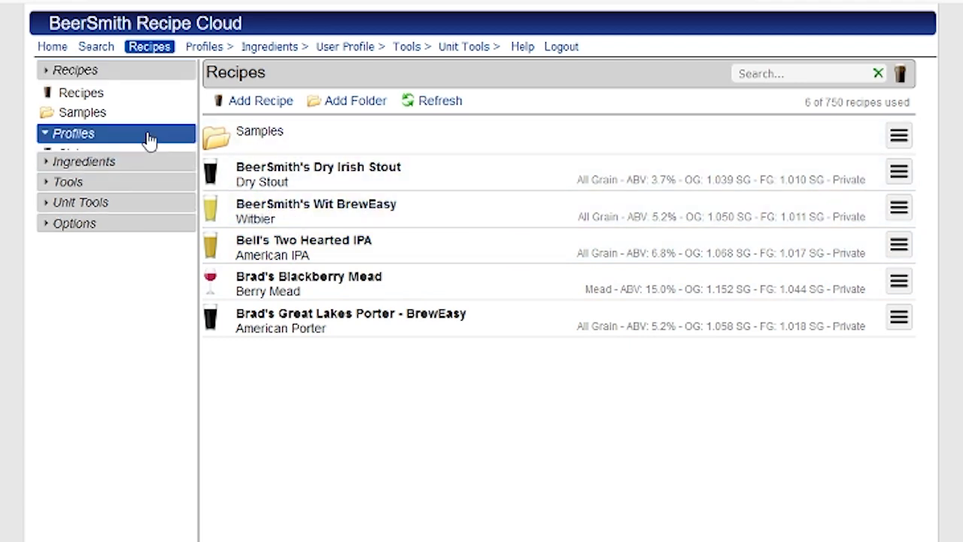
left_click(97, 76)
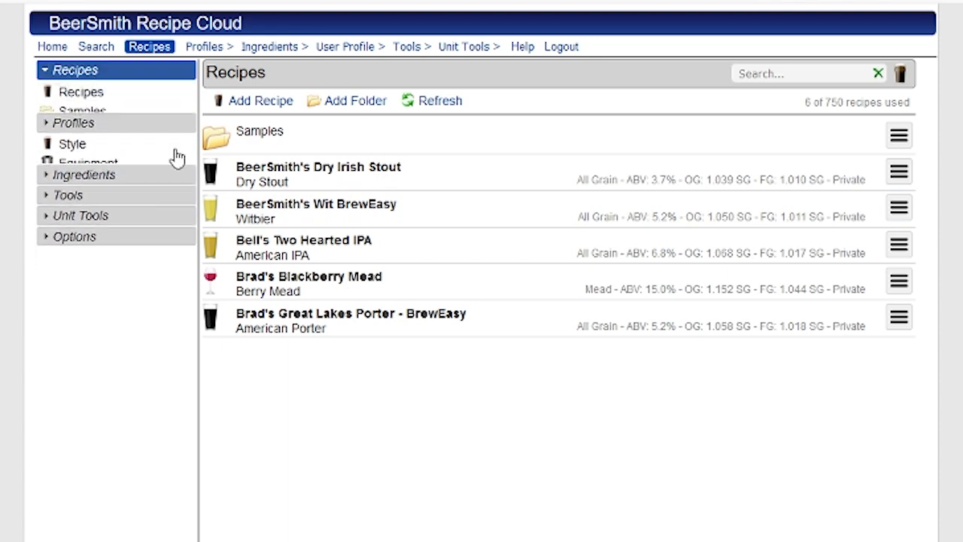
left_click(424, 320)
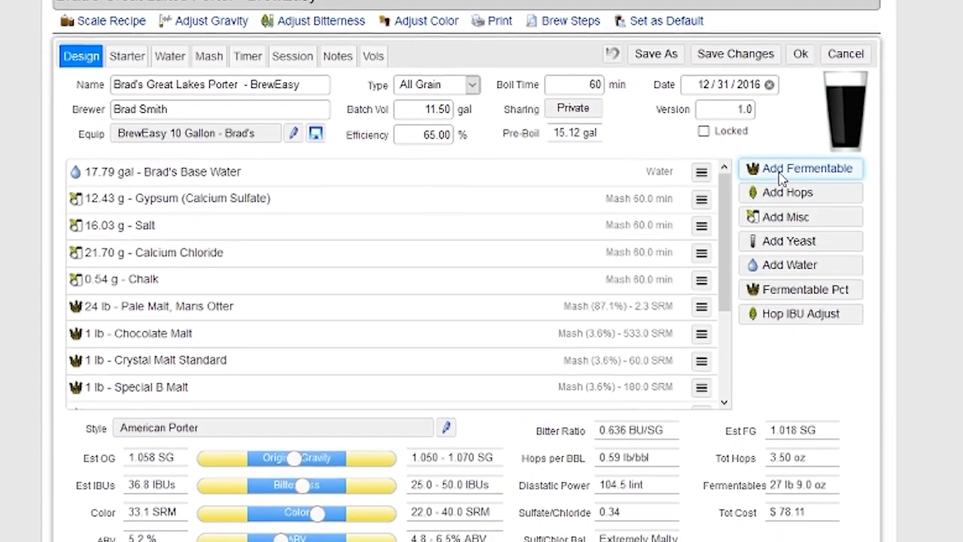
Try adjusting the porter's original gravity and examine its fermentable percentages by weight, discarding any changes
left_click(801, 176)
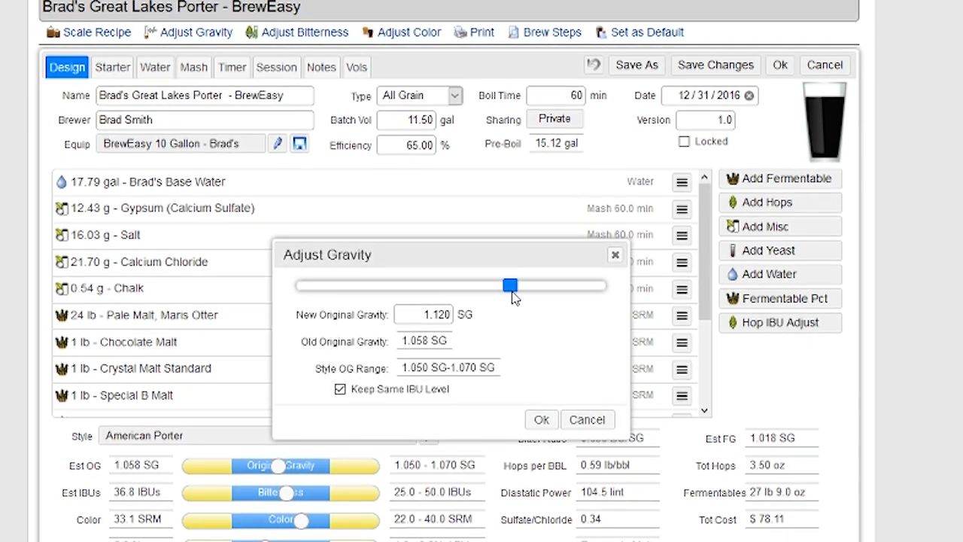
left_click_drag(363, 283, 415, 292)
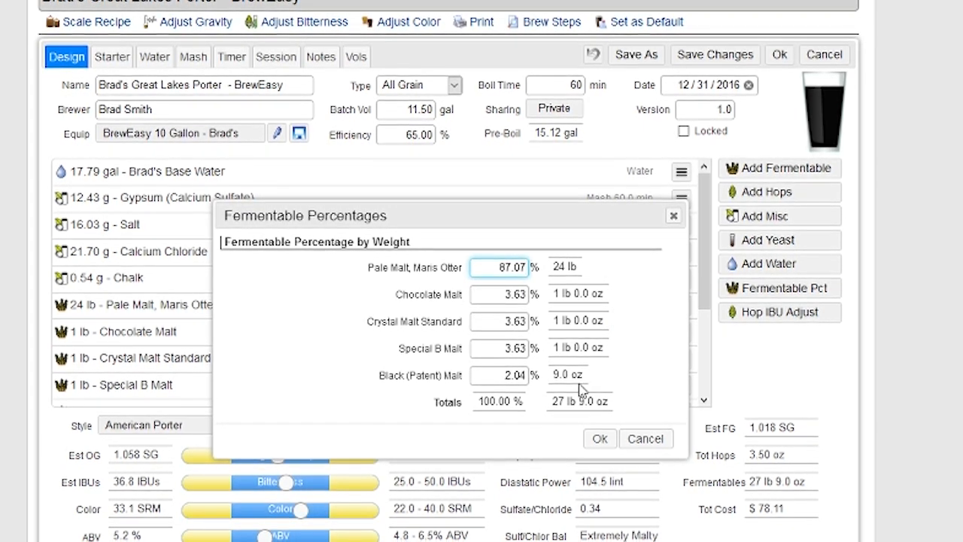
left_click(651, 435)
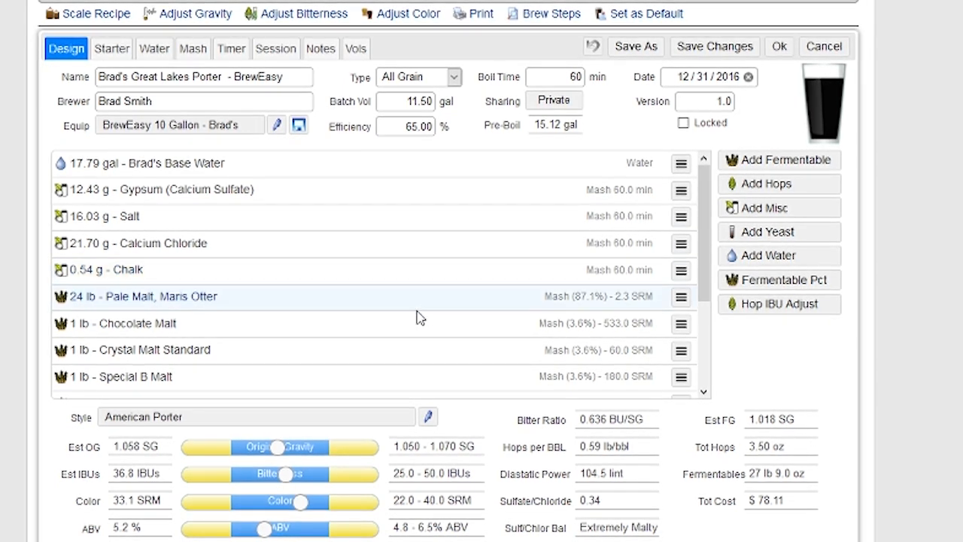
Review the porter's ingredients and style ranges, and browse the available beer styles without choosing a different one
scroll(418, 317, "down", 3)
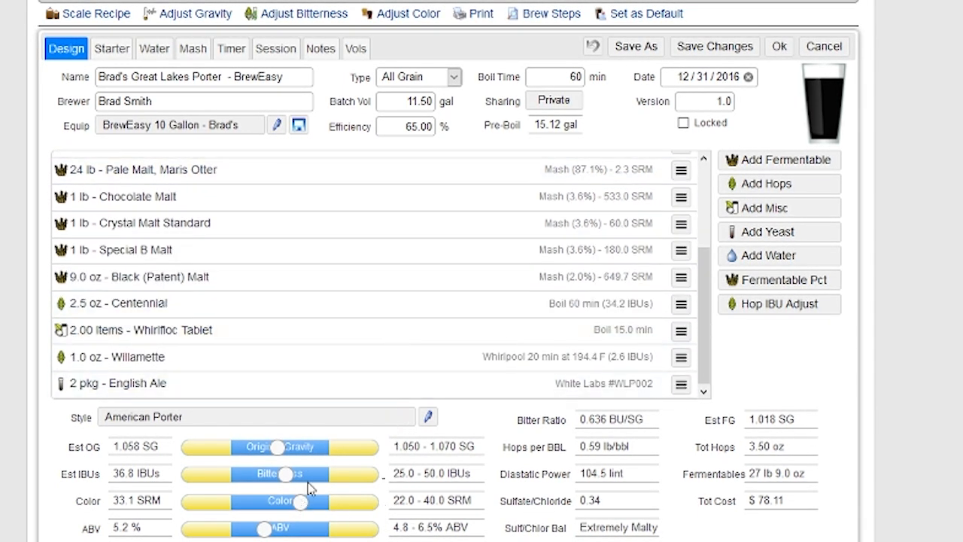
scroll(346, 508, "down", 1)
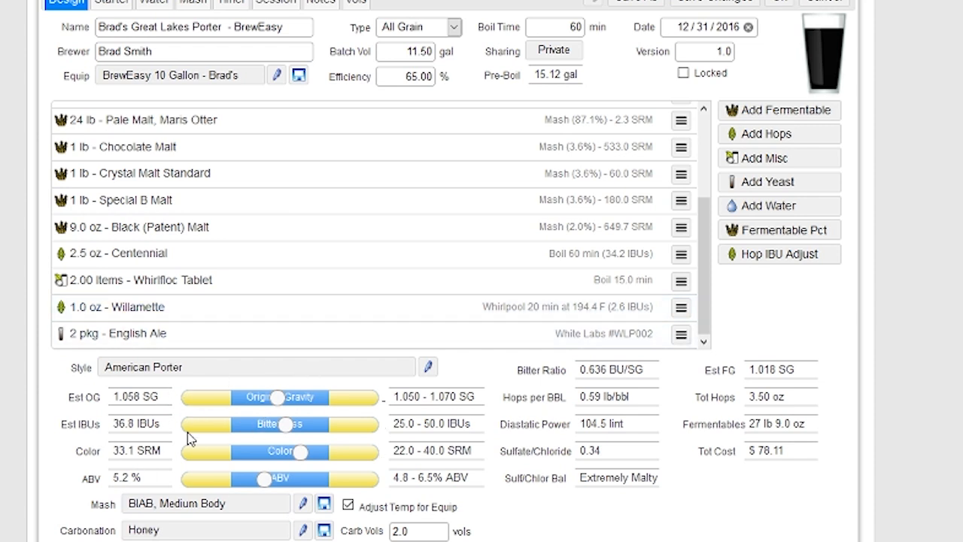
left_click(297, 373)
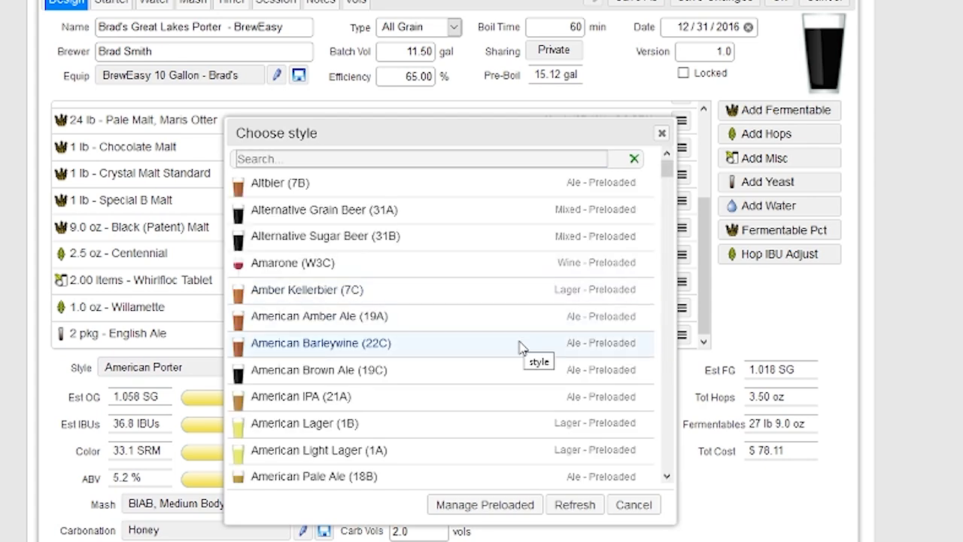
scroll(525, 346, "down", 4)
scroll(519, 356, "down", 2)
scroll(517, 354, "up", 6)
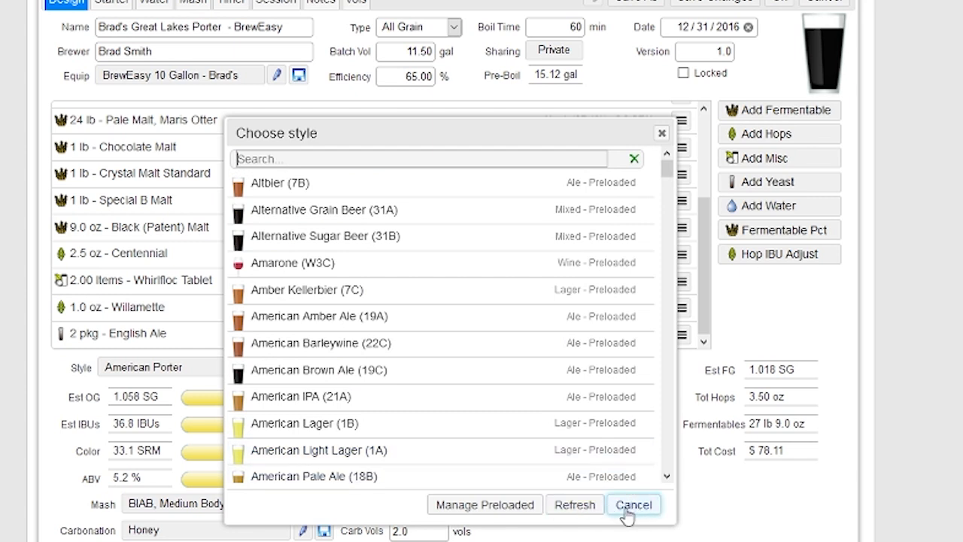
left_click(629, 513)
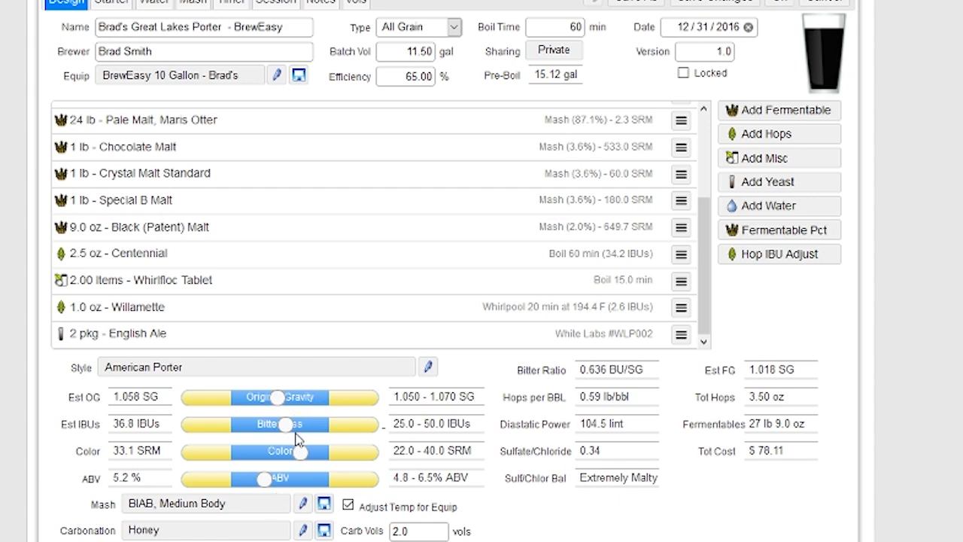
Examine the recipe's yeast starter calculations, including the cells needed and the starter sizes
scroll(205, 243, "up", 3)
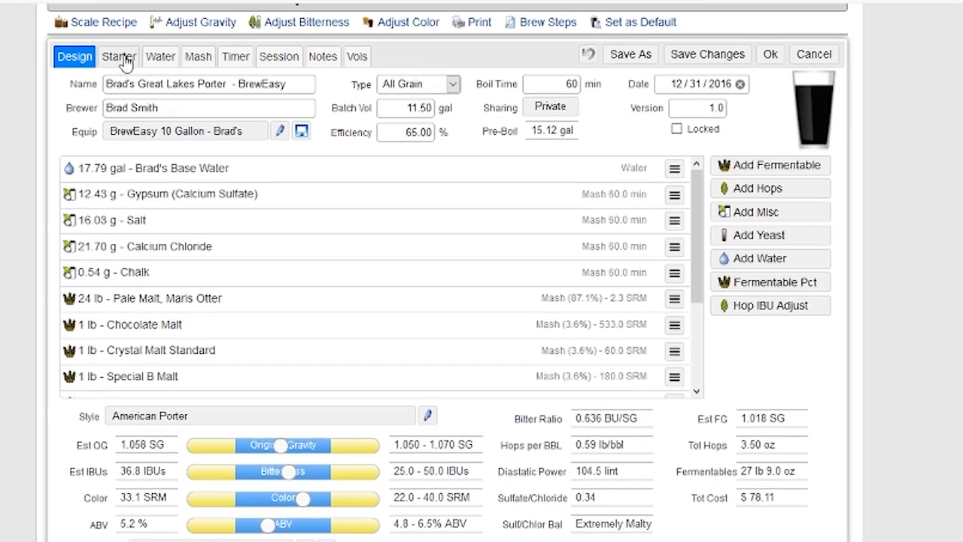
scroll(299, 217, "up", 1)
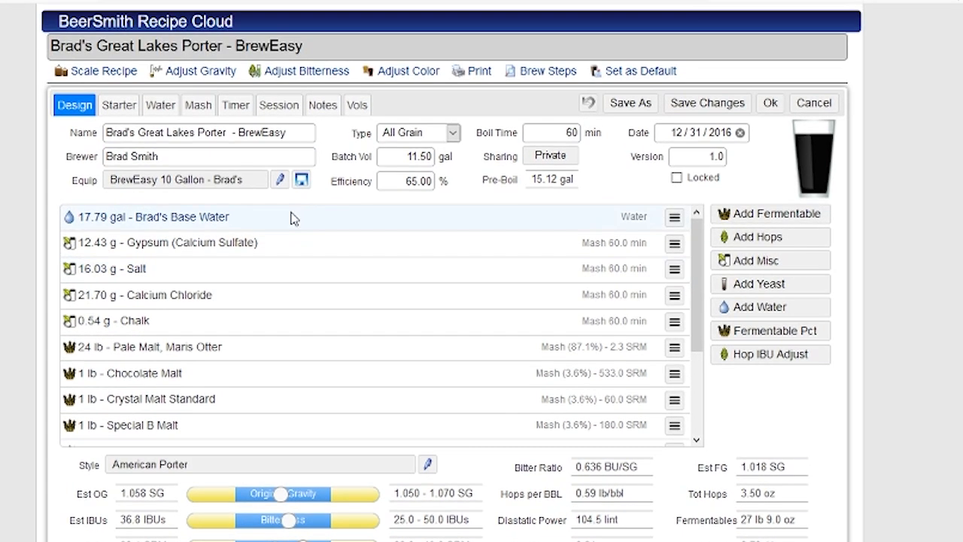
left_click(121, 105)
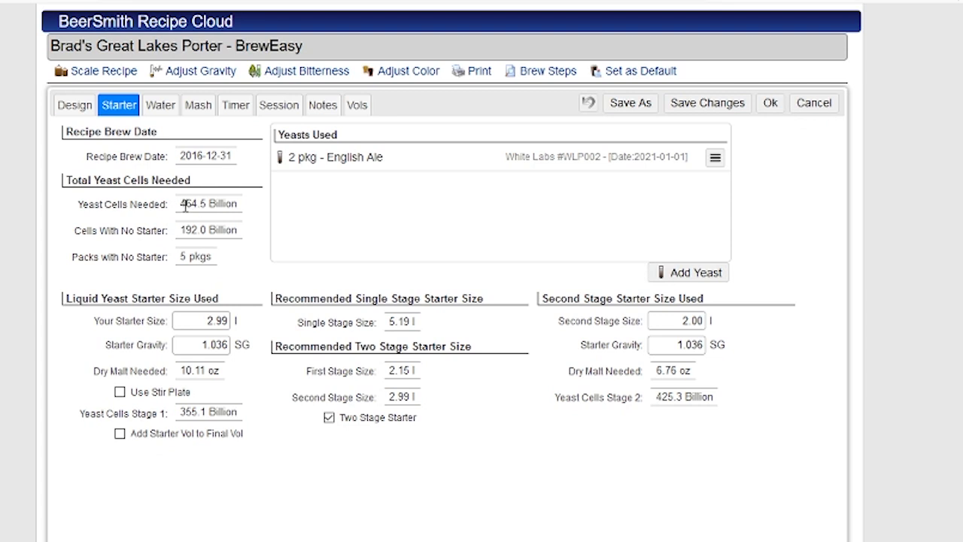
left_click(689, 346)
Review the recipe's water and salt additions and look at the water profile matching tool without applying a match
left_click(161, 107)
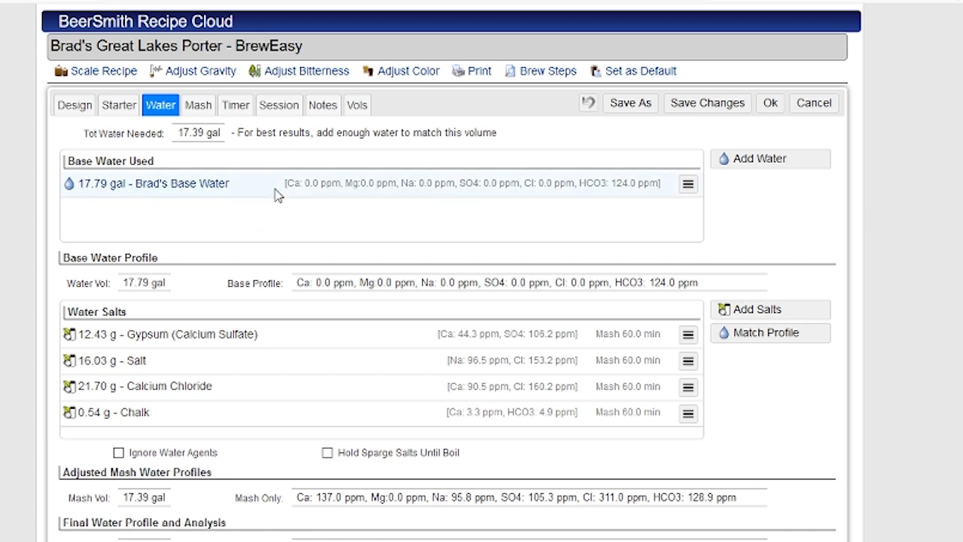
left_click(739, 341)
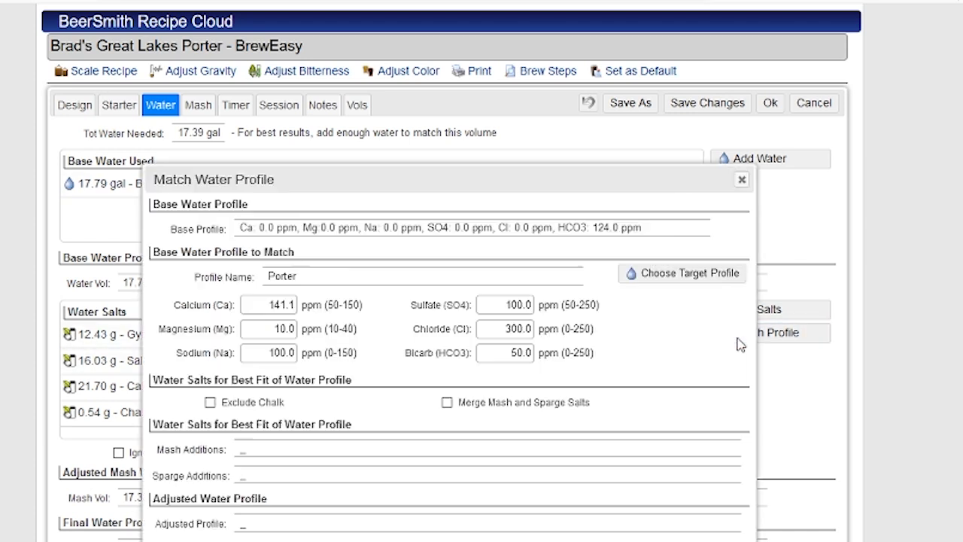
left_click(705, 531)
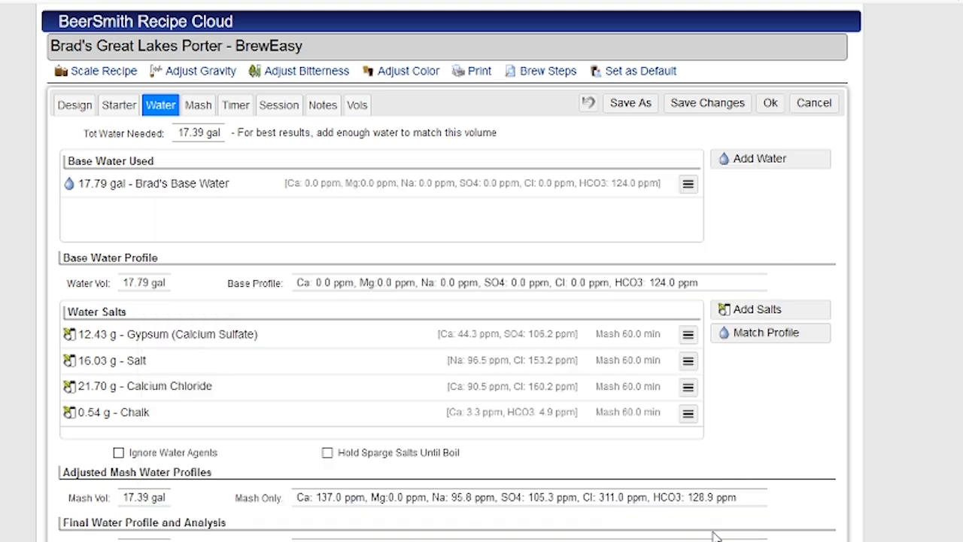
Examine the recipe's mash profile, including the mash steps, volumes and final mash pH adjustment
left_click(198, 106)
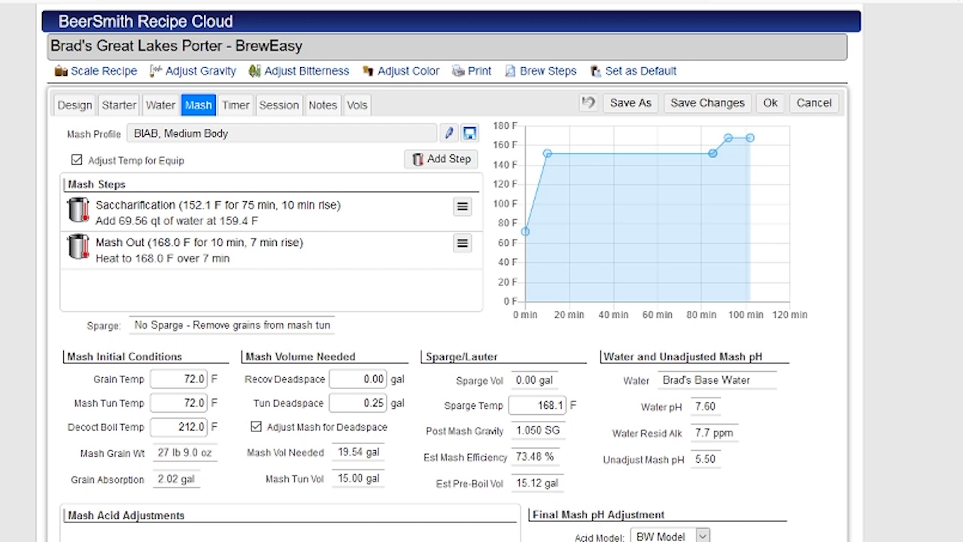
scroll(672, 490, "down", 1)
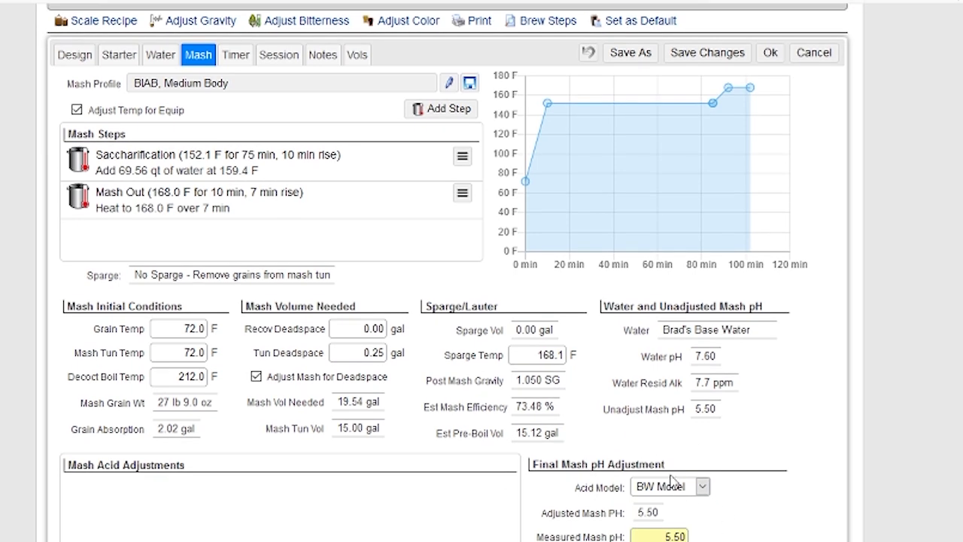
scroll(668, 470, "up", 1)
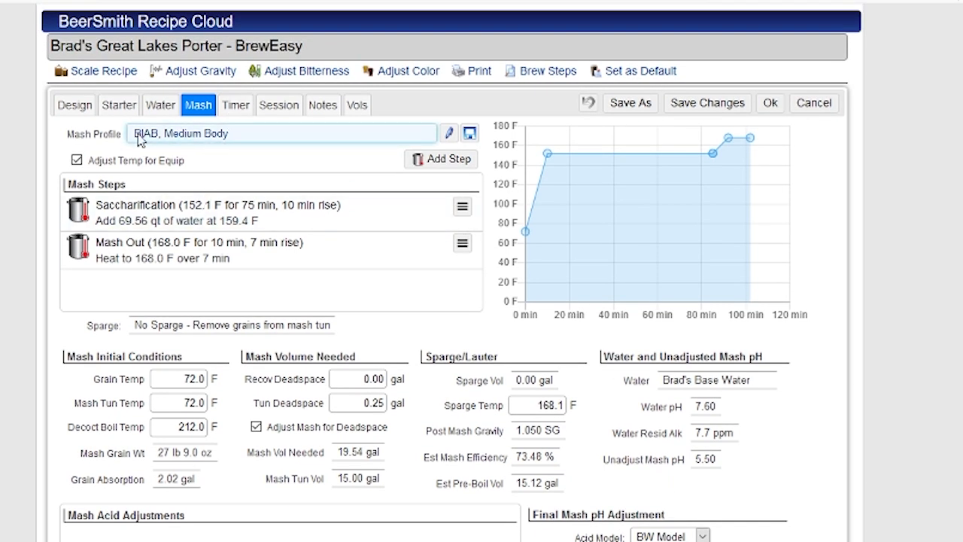
Look over the recipe's mash/steep timer and boil timer schedules
left_click(236, 105)
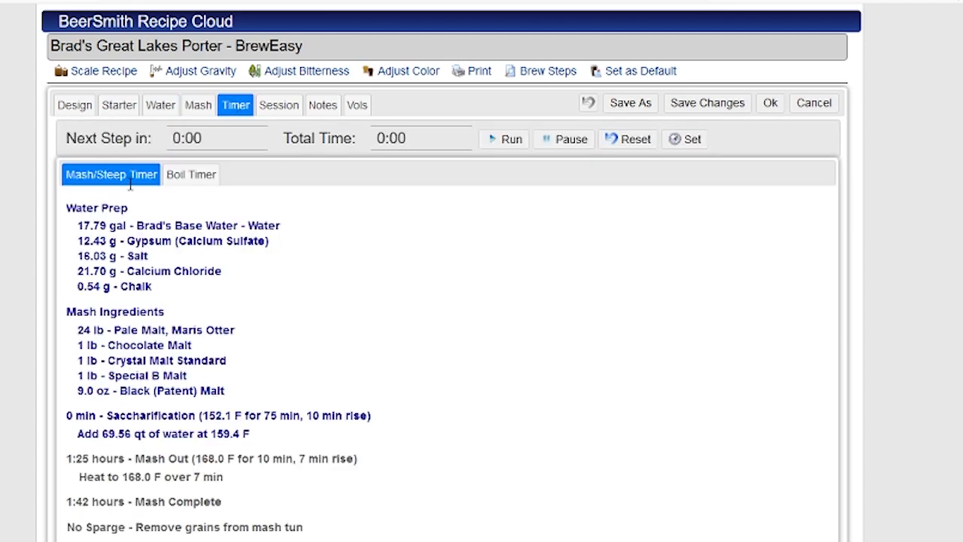
left_click(182, 180)
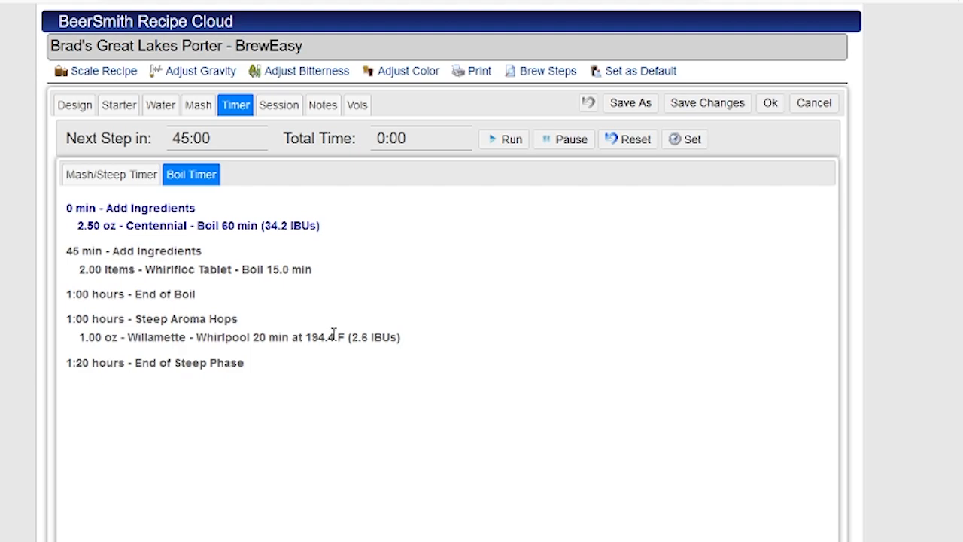
Review the recipe's session measurements, brewing notes and volume calculations
left_click(283, 107)
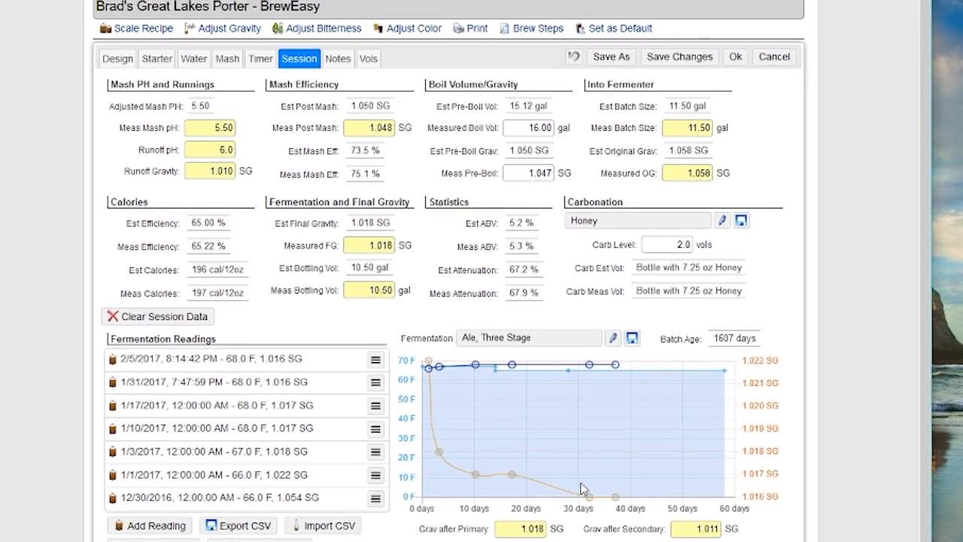
left_click(337, 58)
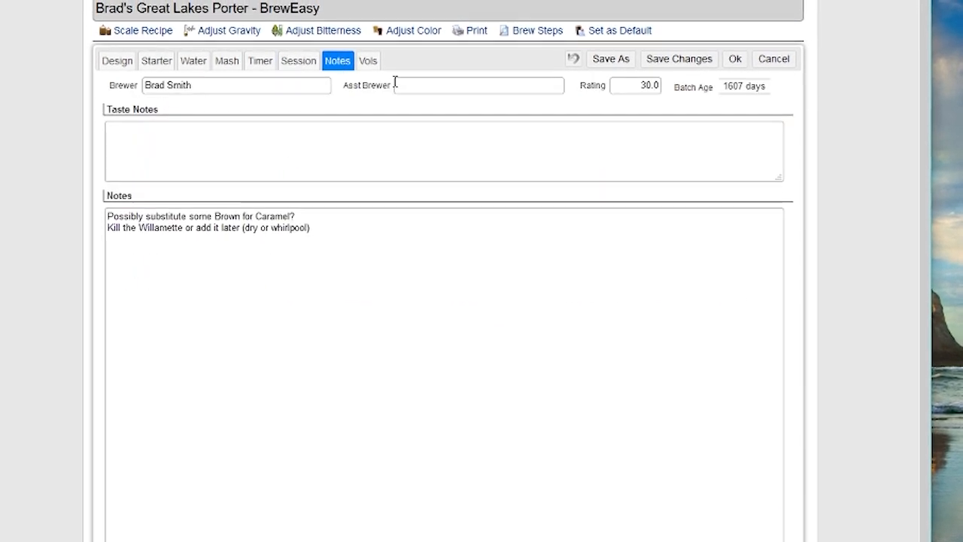
left_click(368, 58)
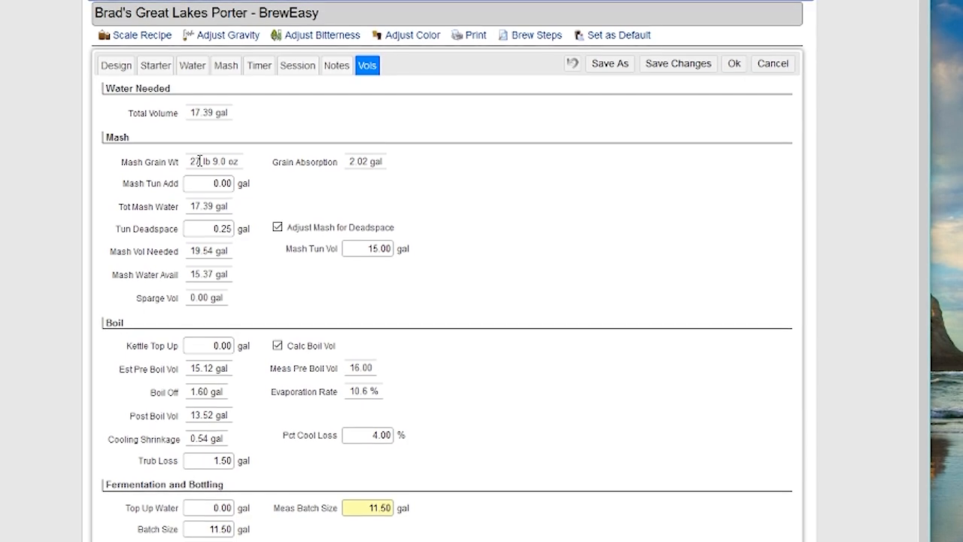
Review the porter recipe's design page and the available recipe types, close it without changes, and open the blackberry mead recipe
left_click(117, 63)
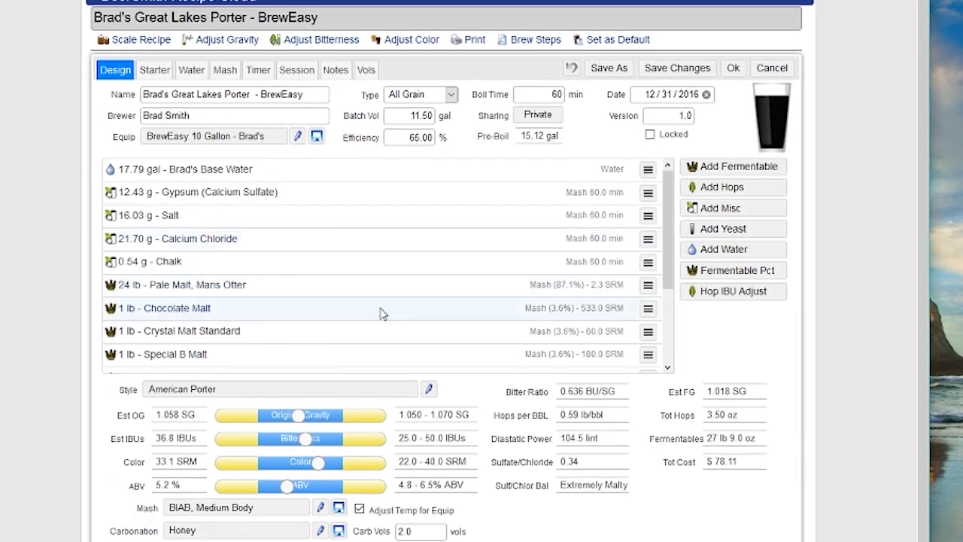
scroll(524, 383, "down", 1)
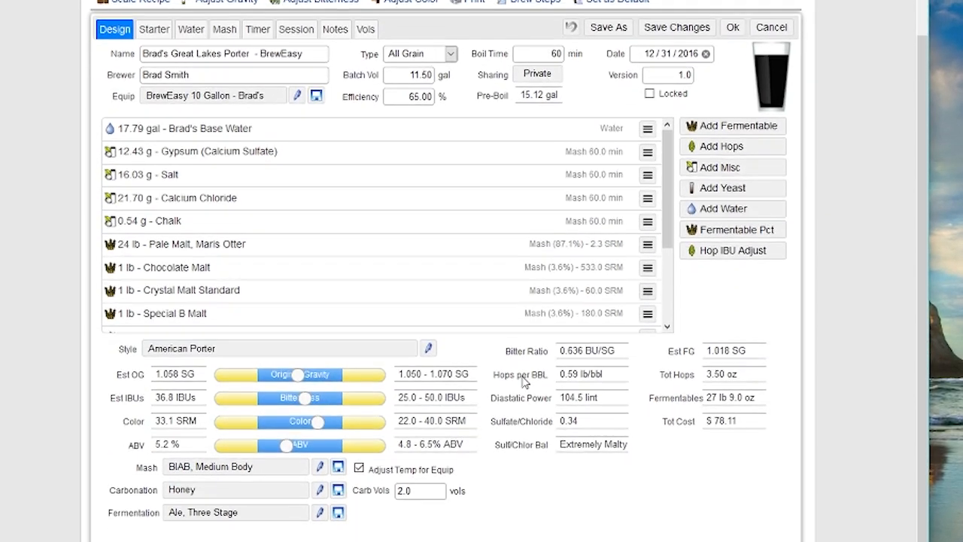
scroll(525, 383, "up", 1)
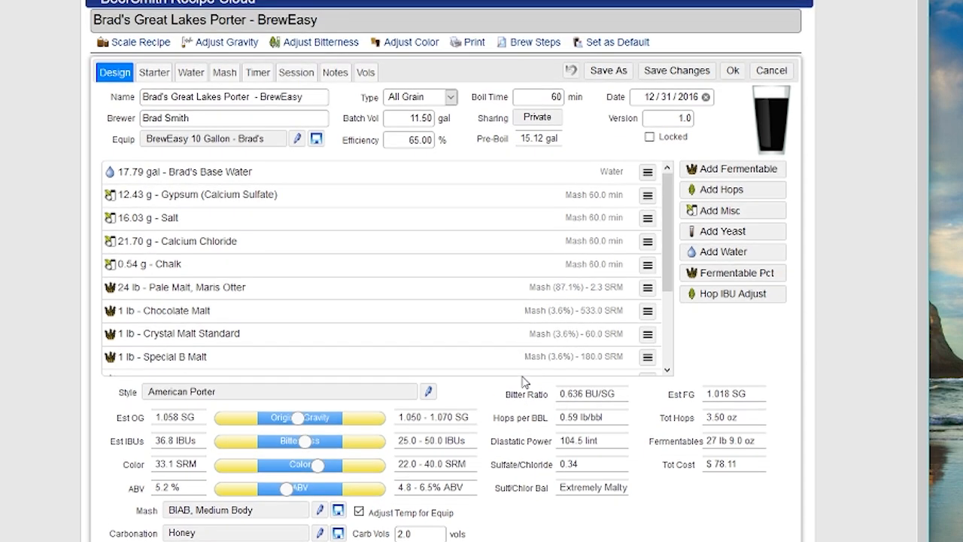
left_click(449, 97)
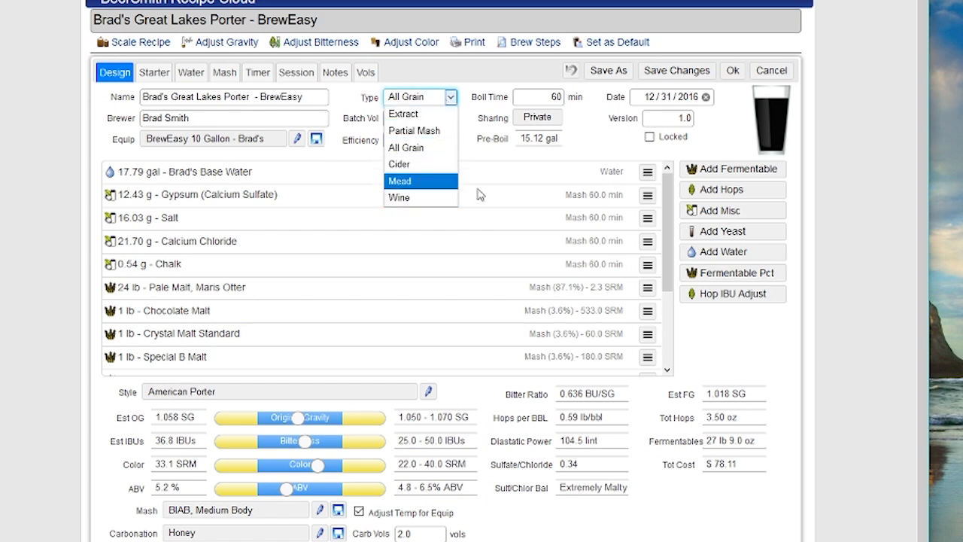
left_click(772, 70)
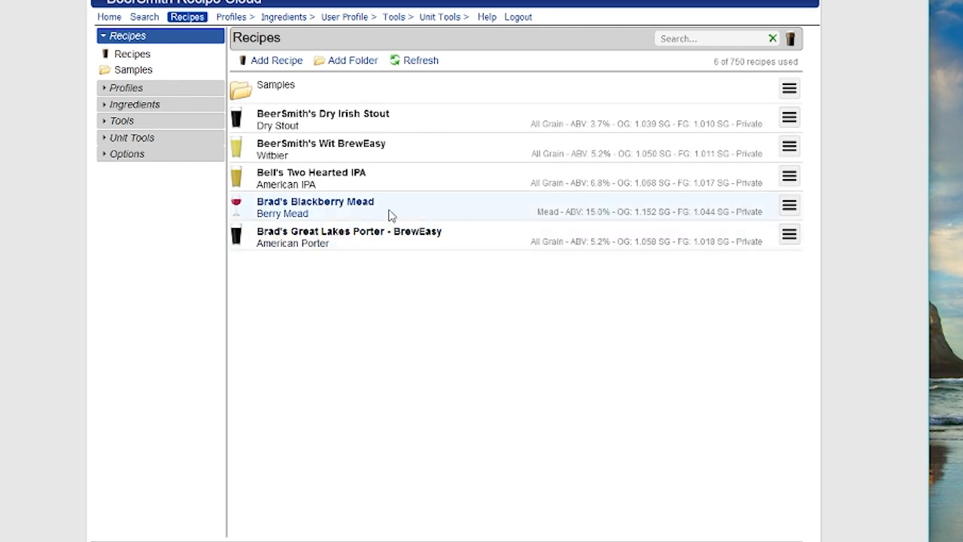
left_click(396, 216)
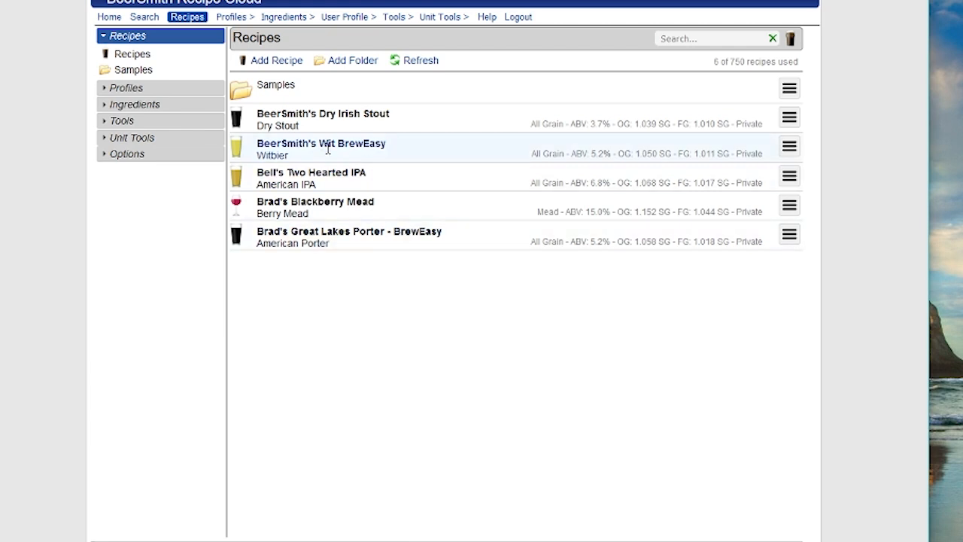
Browse the equipment profiles and the available preloaded equipment packages, leaving the package selection unapplied
left_click(145, 90)
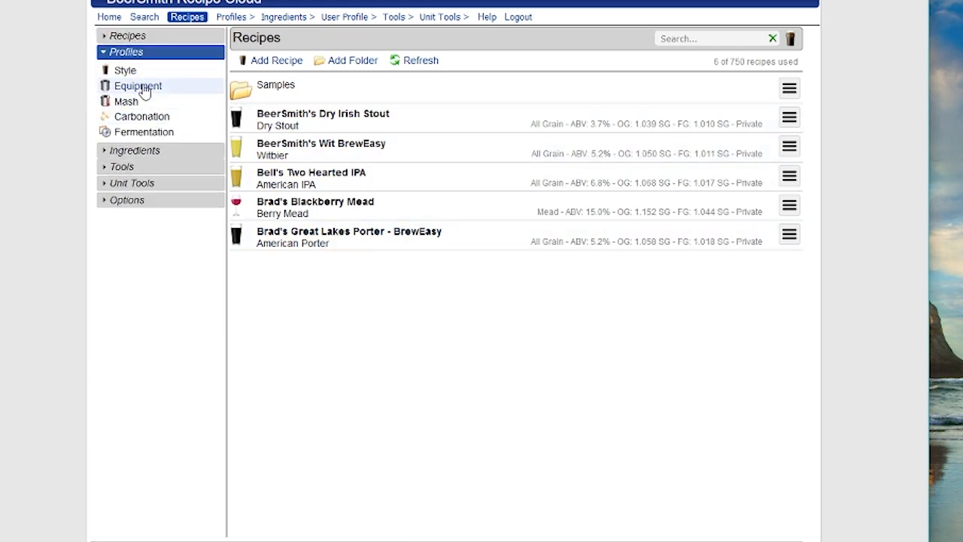
left_click(145, 87)
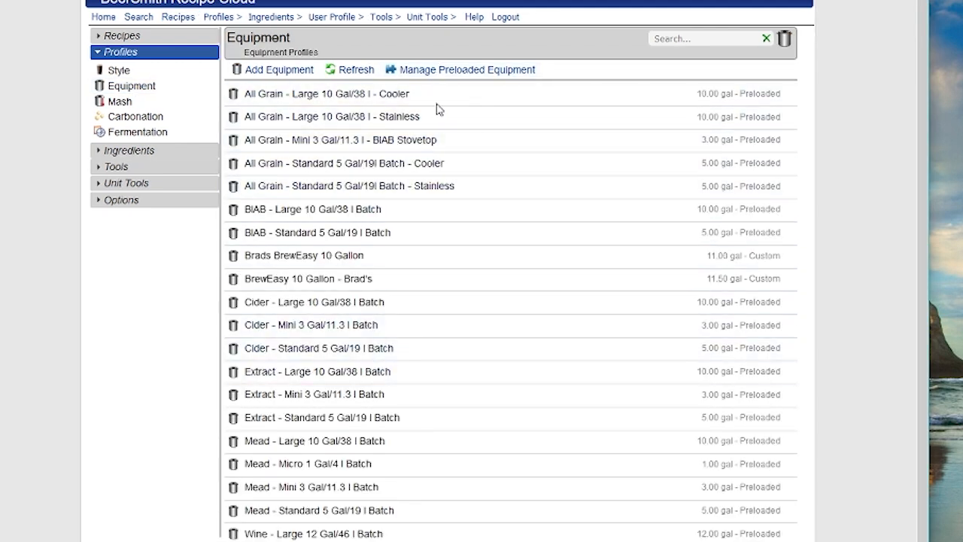
left_click(437, 70)
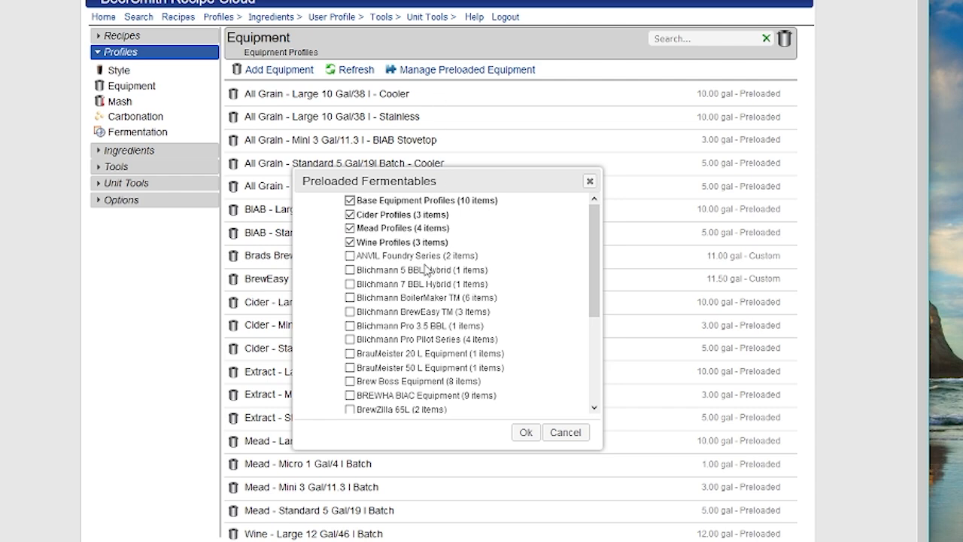
scroll(421, 316, "down", 4)
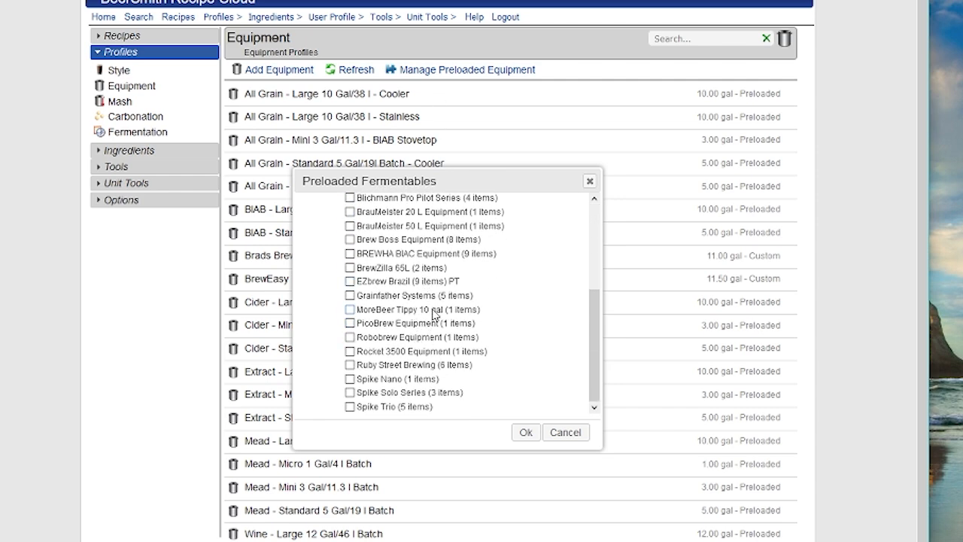
scroll(432, 316, "up", 4)
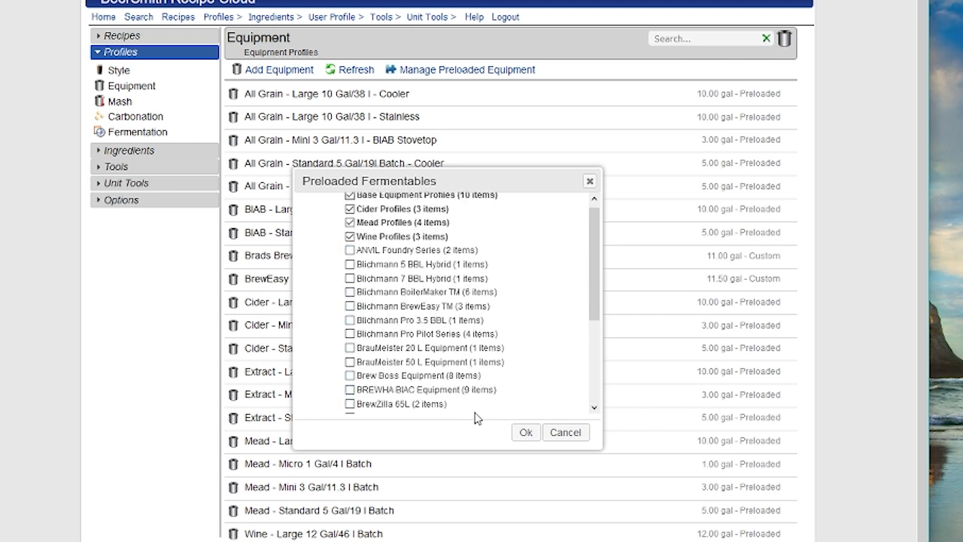
left_click(351, 390)
left_click(553, 440)
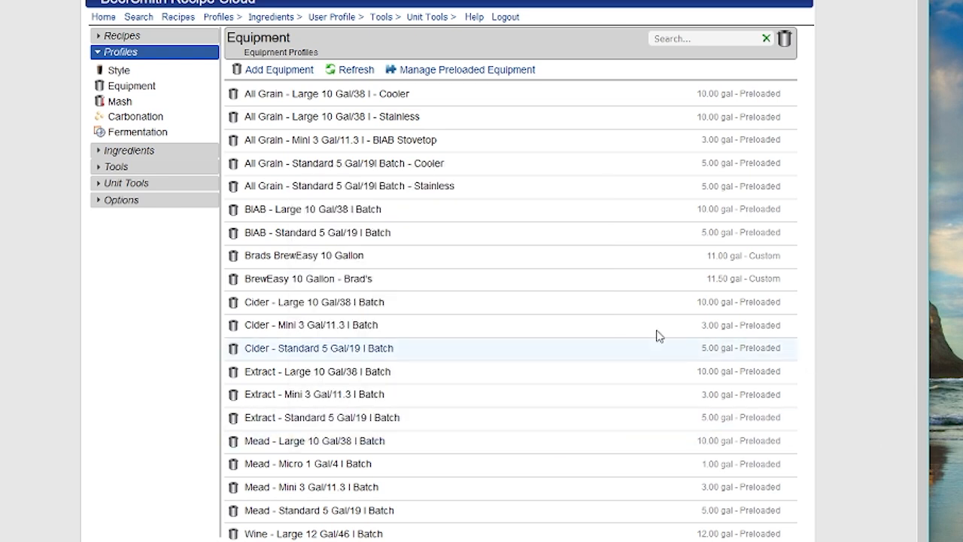
Browse the ingredient categories, view the yeast ingredient list, and look over the profile categories
left_click(140, 150)
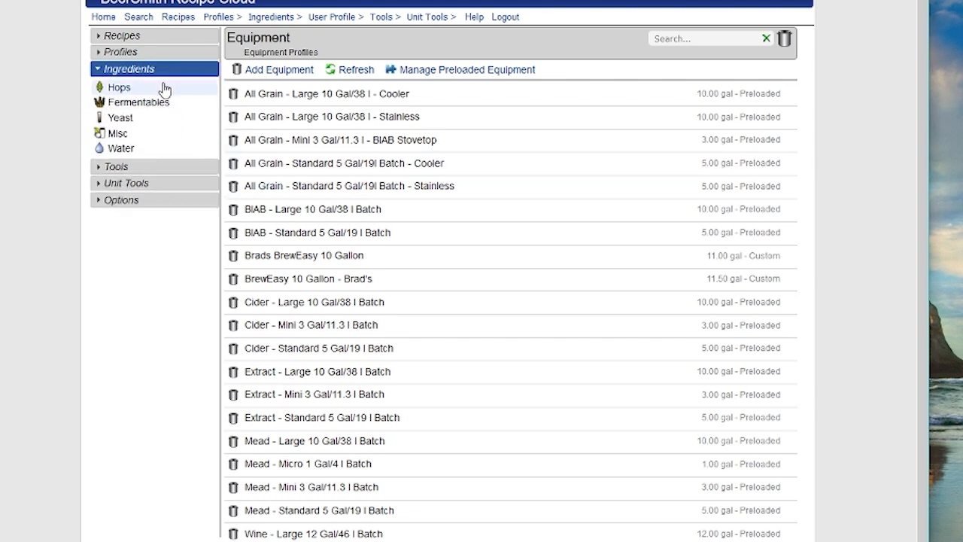
left_click(140, 103)
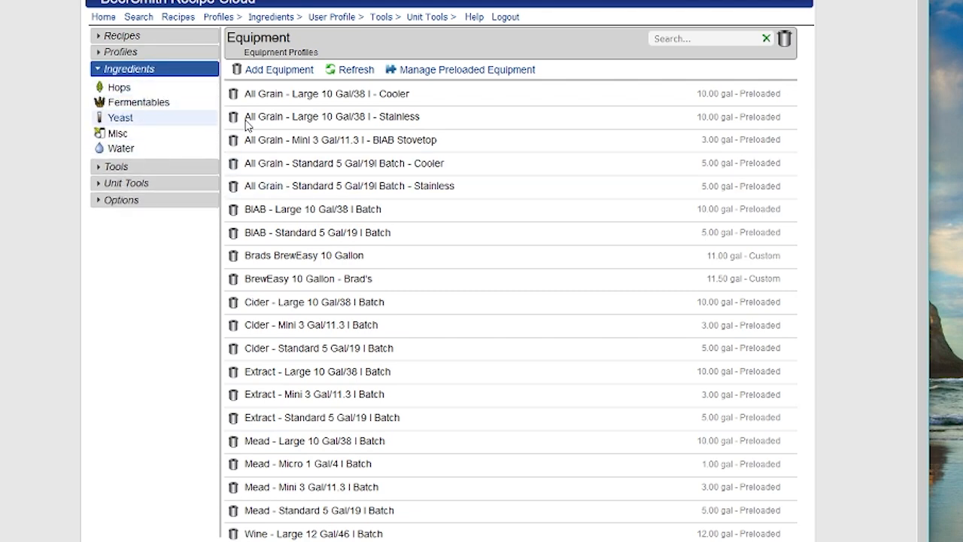
left_click(148, 123)
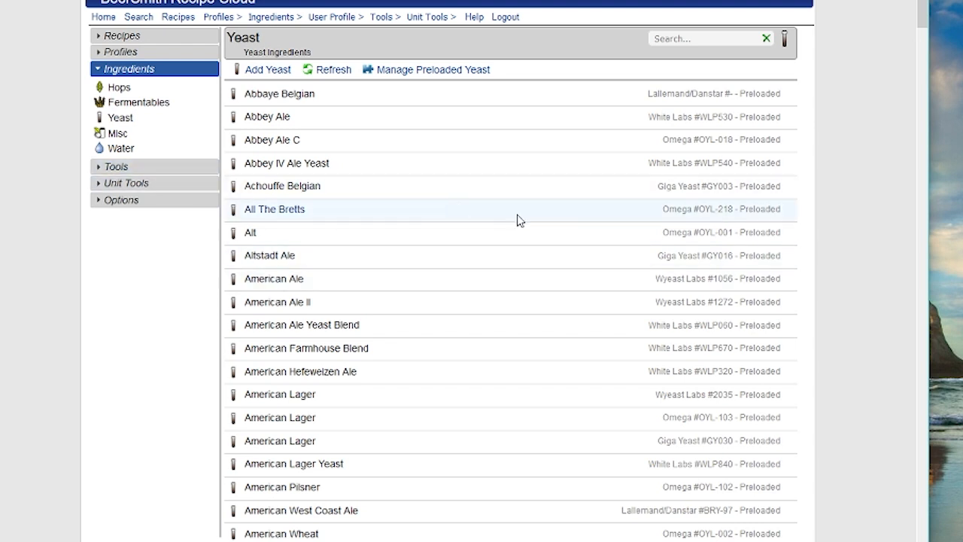
left_click(170, 57)
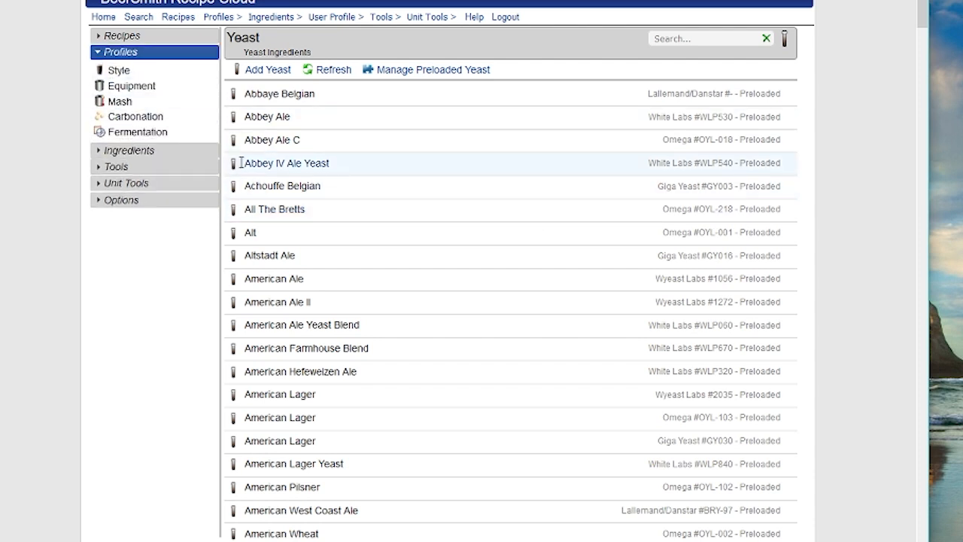
Look over the Backsweeten, Mash pH and Mash Adjust brewing calculators
left_click(156, 173)
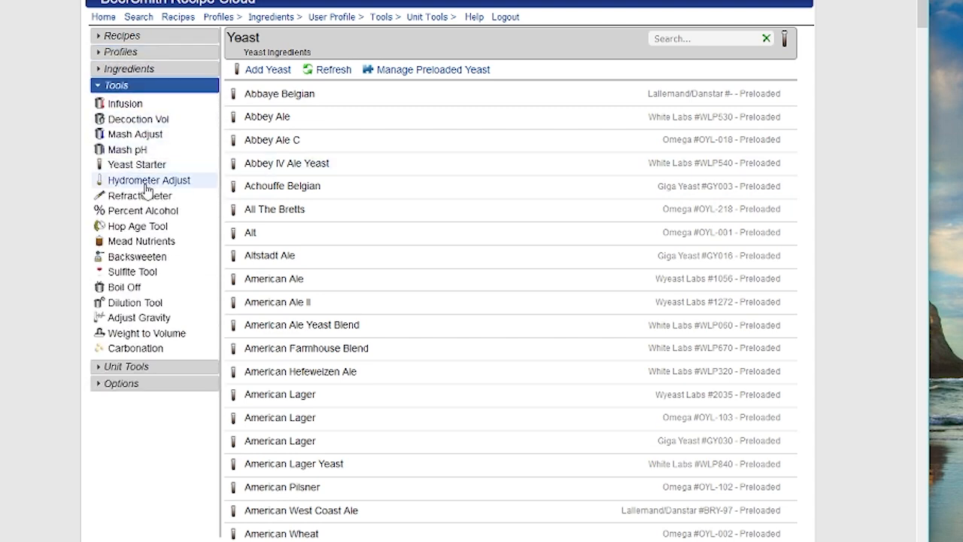
left_click(150, 256)
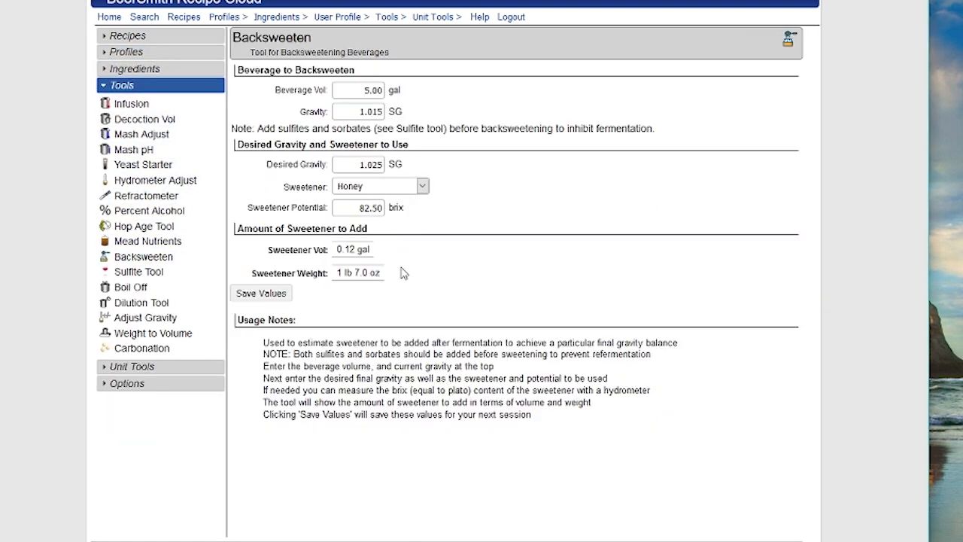
left_click(145, 149)
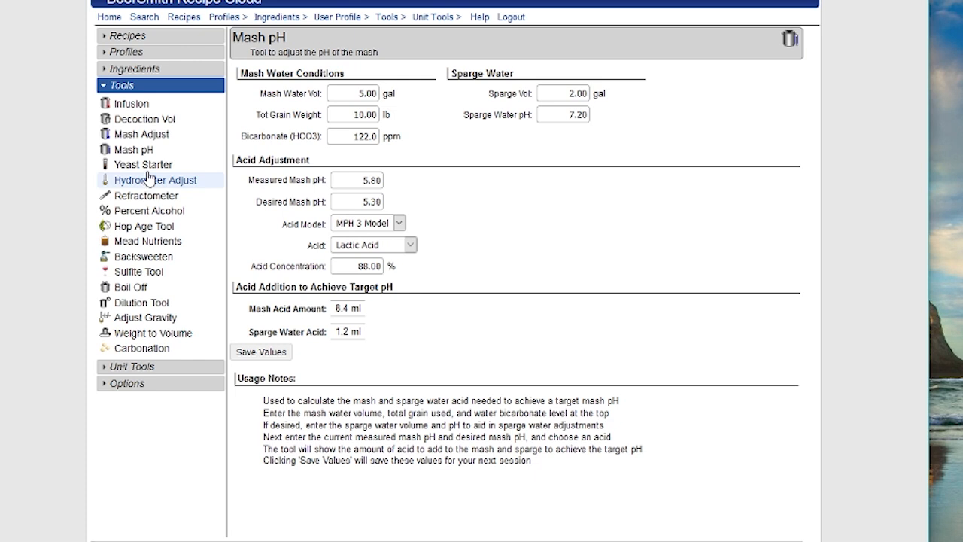
left_click(140, 134)
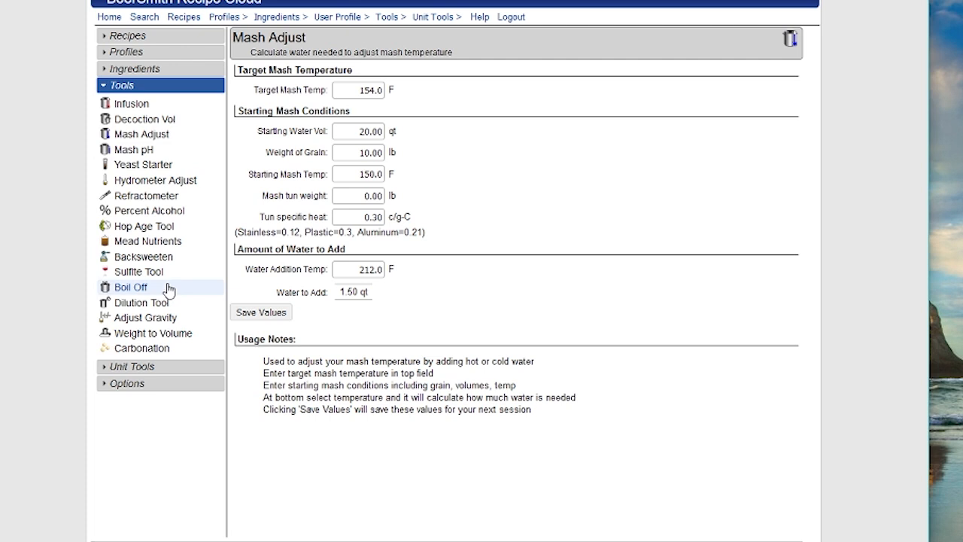
Look over the pressure, weight and volume unit conversion tools
left_click(206, 366)
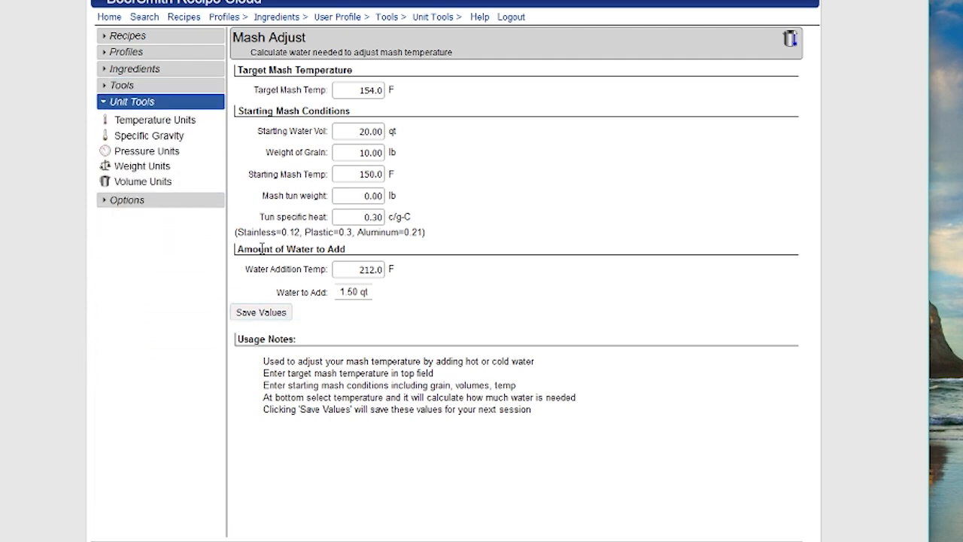
left_click(139, 153)
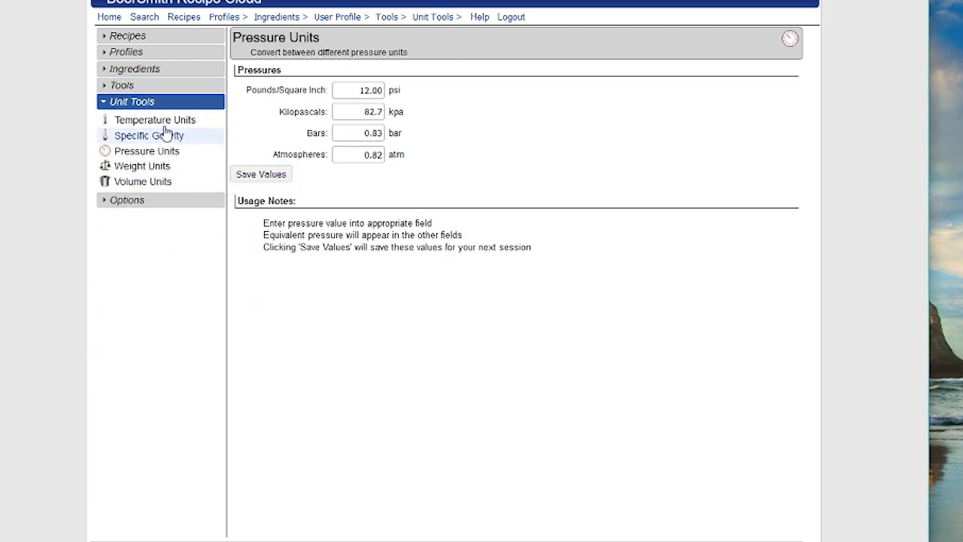
left_click(162, 167)
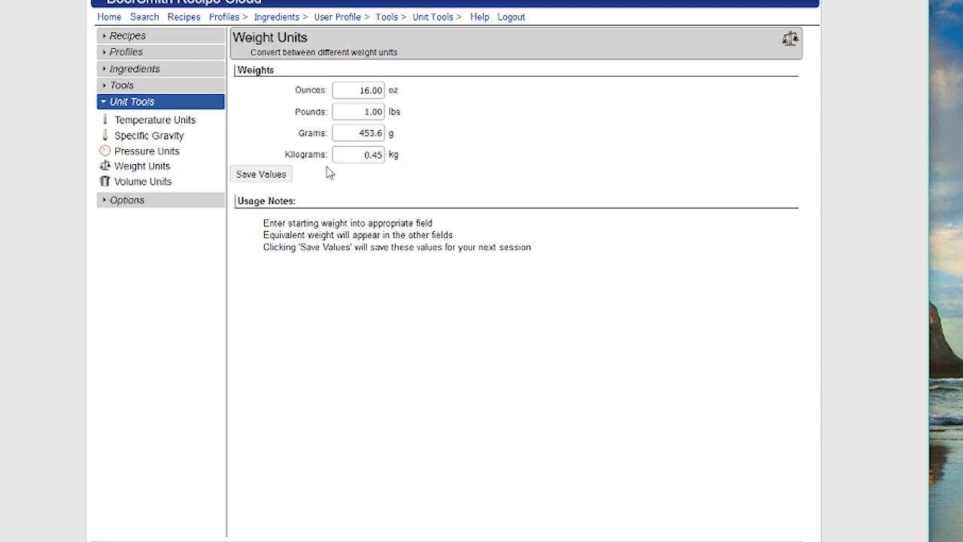
left_click(156, 184)
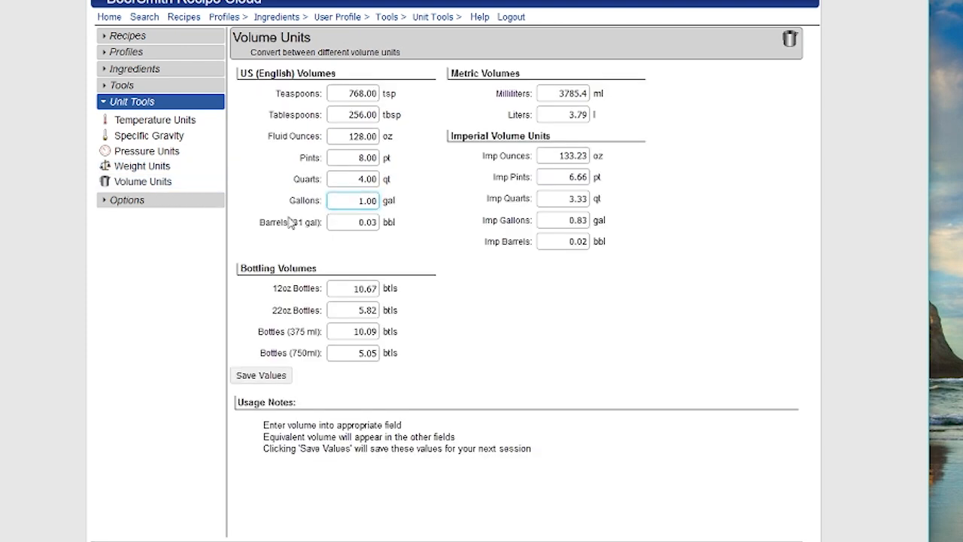
Switch all unit settings to metric and save them
left_click(185, 203)
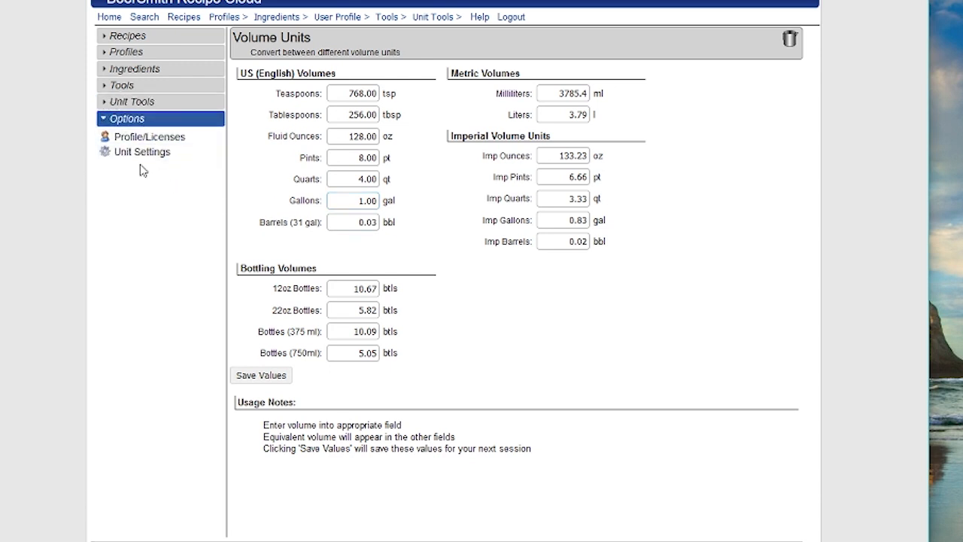
left_click(140, 159)
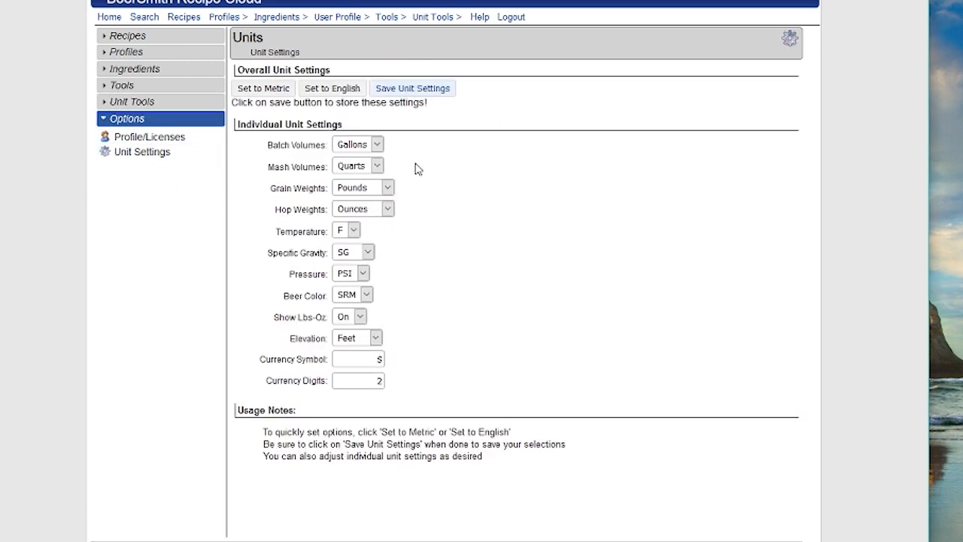
left_click(269, 92)
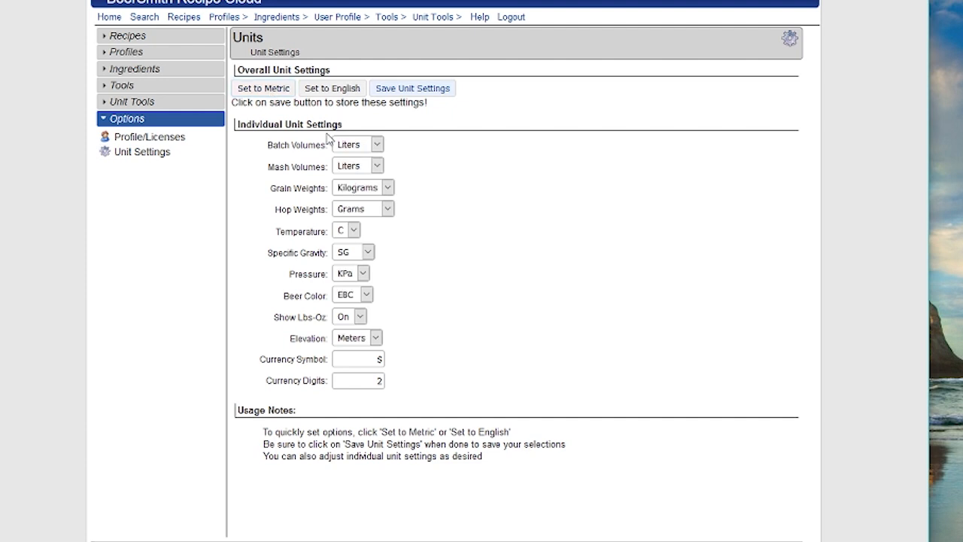
left_click(395, 92)
left_click(392, 98)
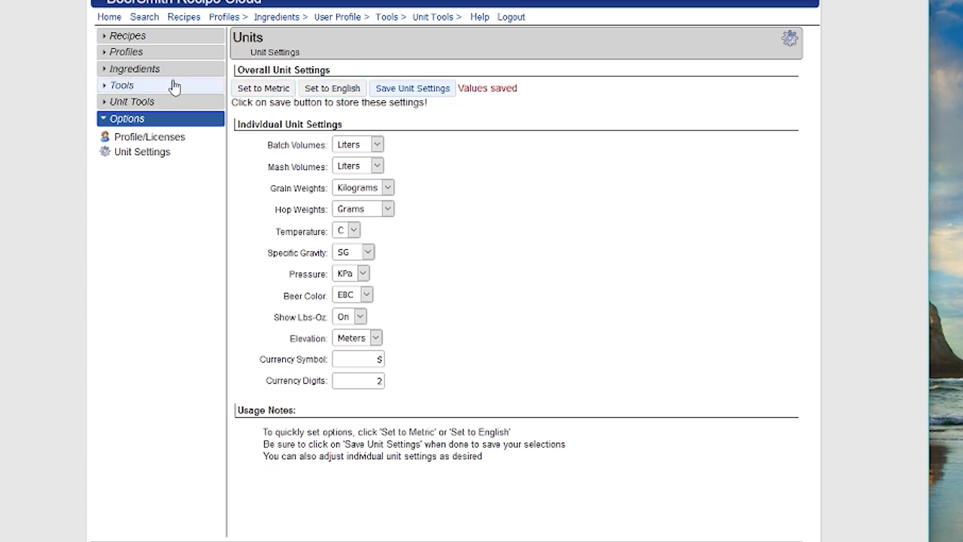
Open the Great Lakes Porter recipe to check its metric quantities, and close it without changes
left_click(132, 35)
left_click(159, 61)
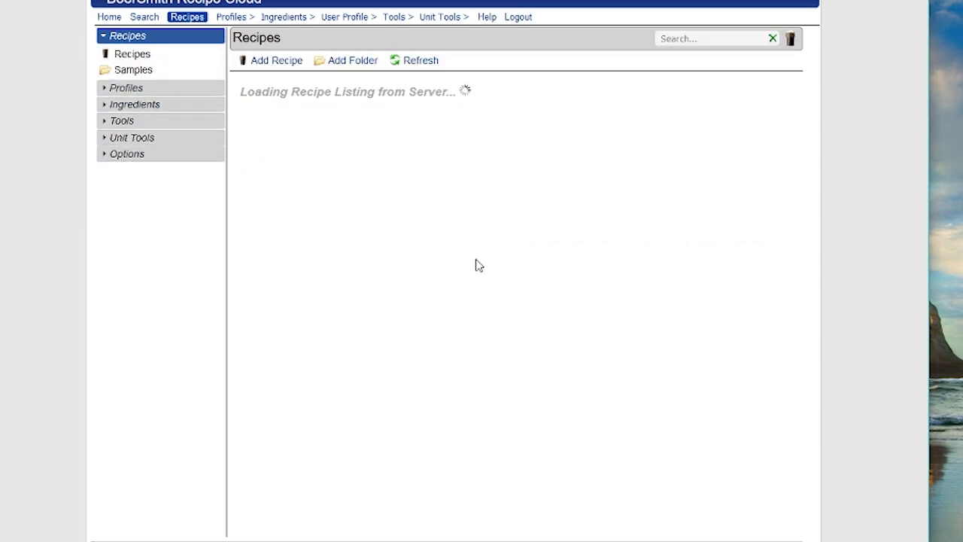
left_click(379, 247)
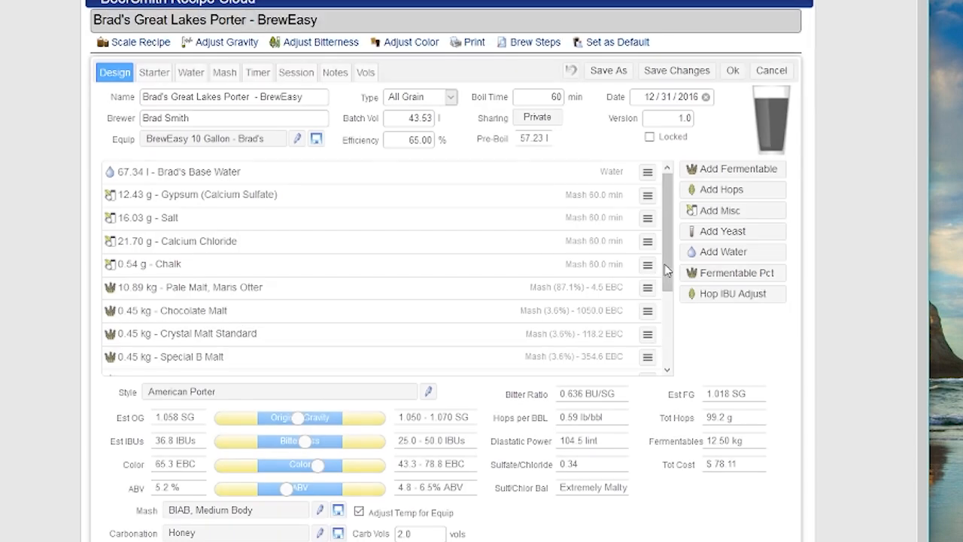
left_click(769, 73)
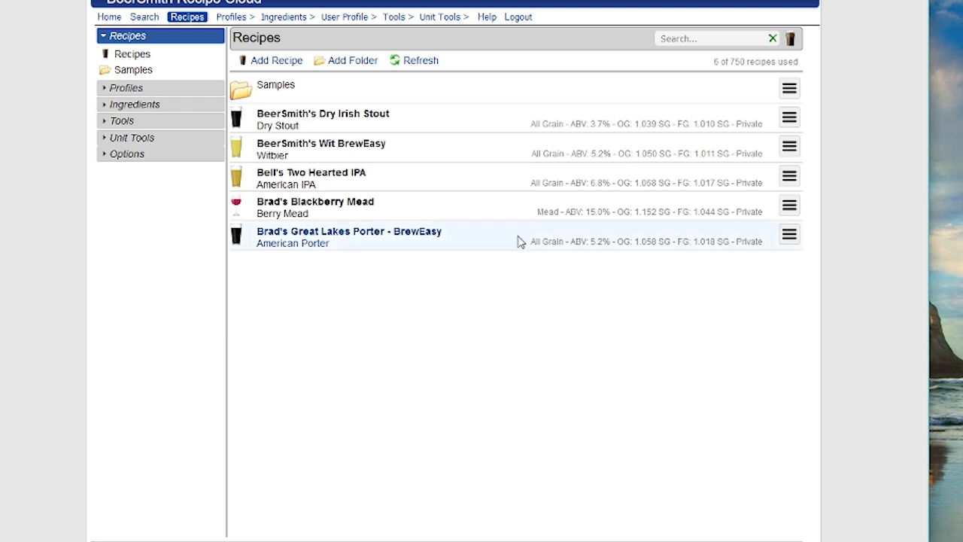
left_click(110, 18)
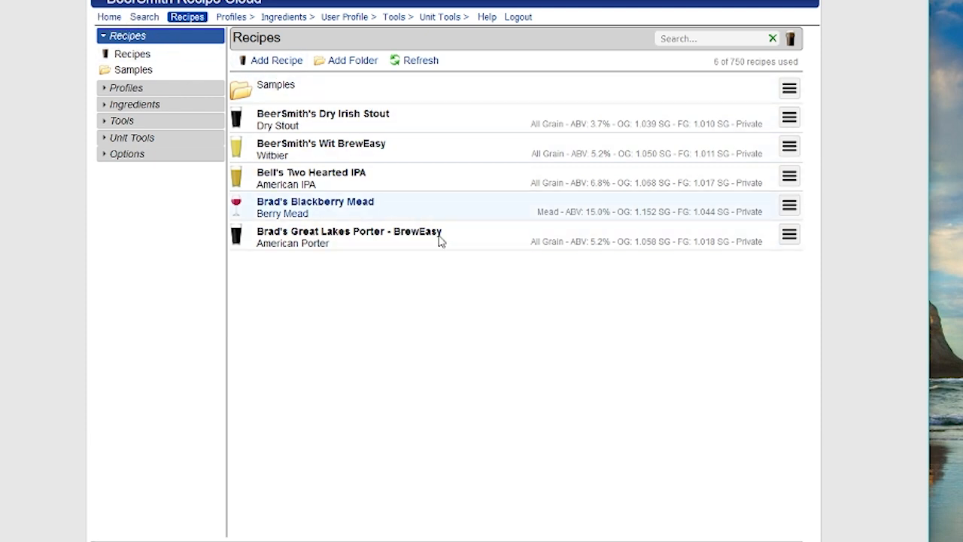